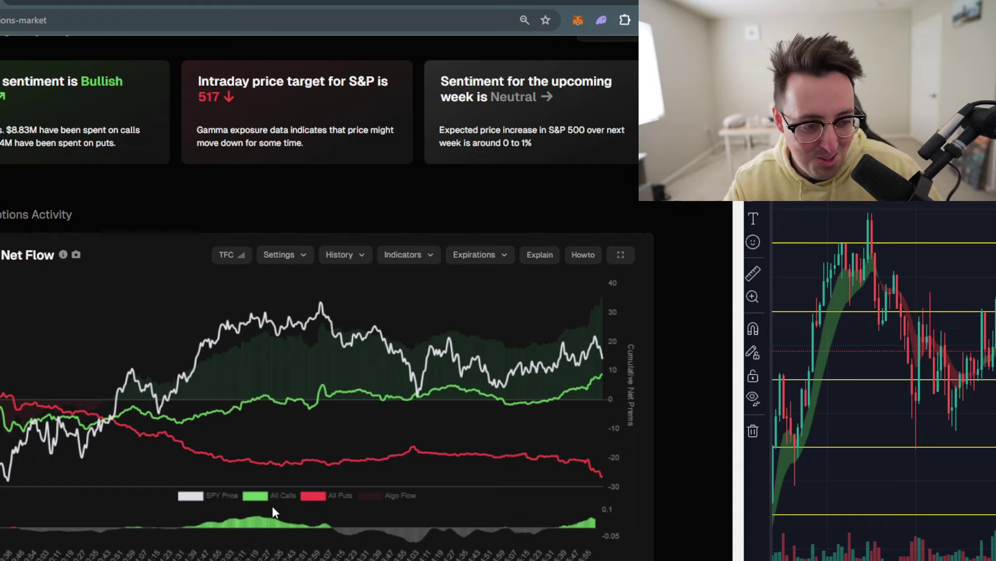
Step: Scroll the Options Market page to the Net Flow chart, which shows Bullish sentiment and a 517 target
{"action": "scroll", "coordinate": [597, 156], "scroll_direction": "up", "scroll_amount": 2}
Step: Load the 2024-04-01 market data from the date calendar and scroll down to its Net Flow chart
{"action": "left_click", "coordinate": [598, 94]}
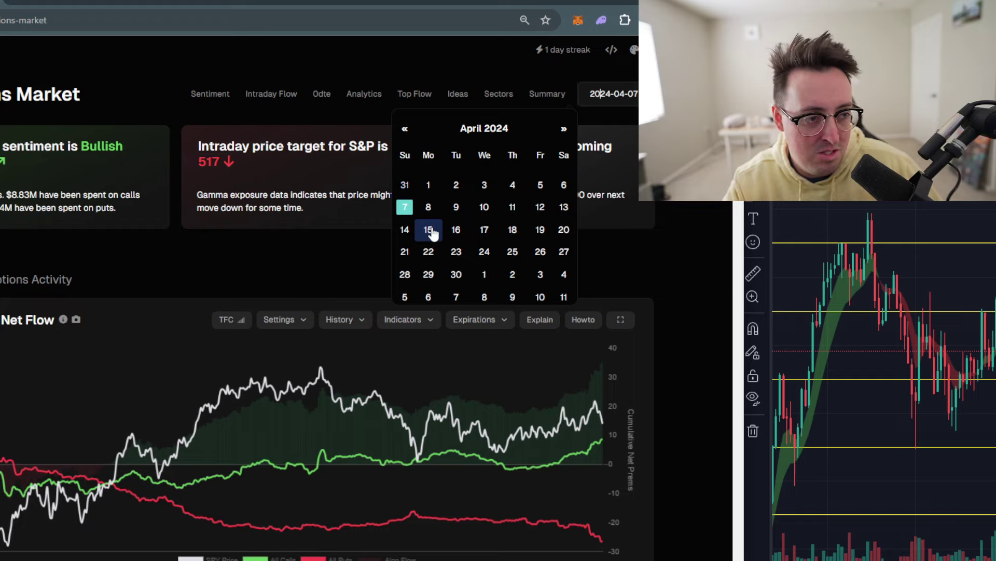
{"action": "left_click", "coordinate": [428, 185]}
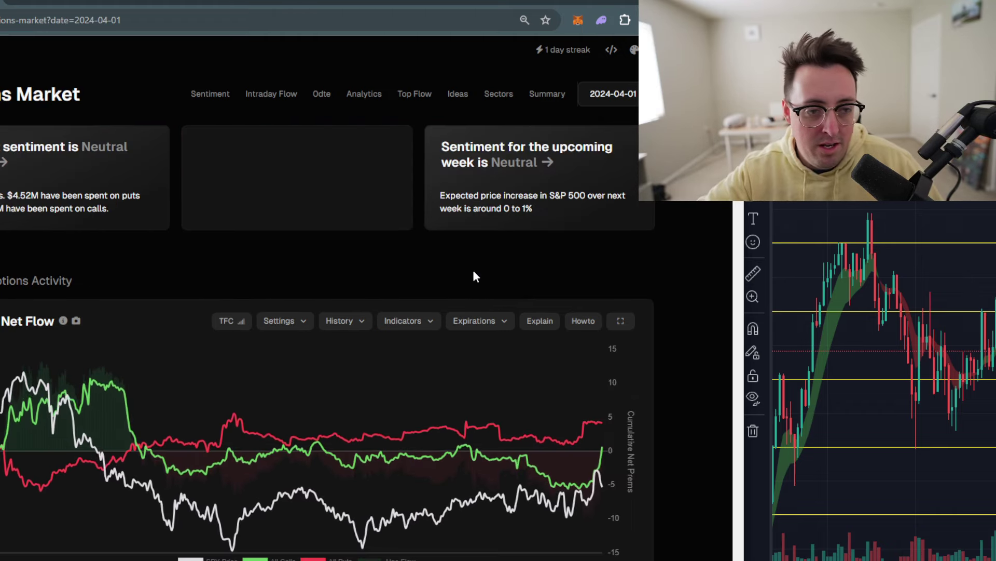
{"action": "scroll", "coordinate": [189, 182], "scroll_direction": "down", "scroll_amount": 3}
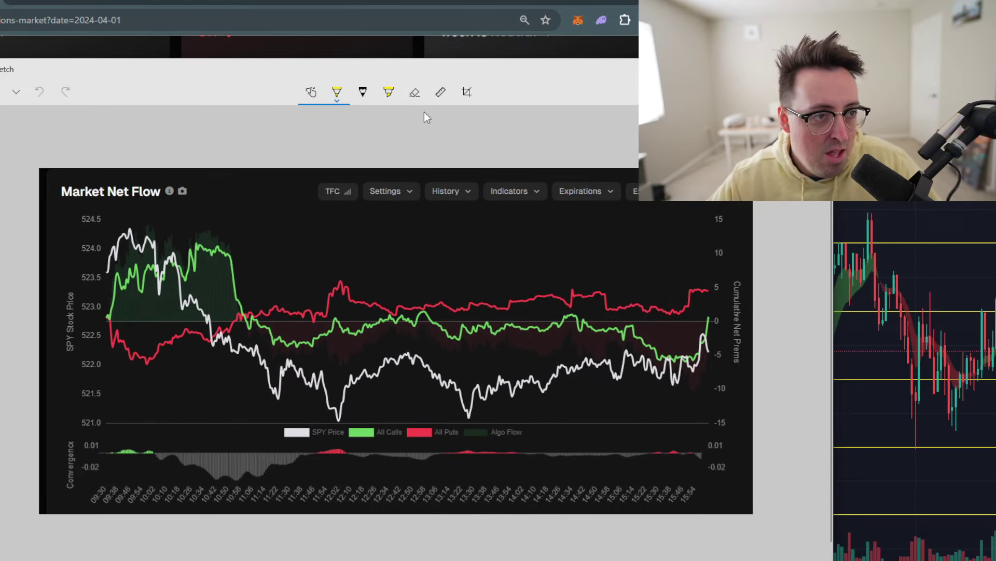
Step: Rotate the ruler upright to 90° and line it up with the midday price dip
{"action": "left_click", "coordinate": [441, 91]}
{"action": "scroll", "coordinate": [410, 375], "scroll_direction": "up", "scroll_amount": 20}
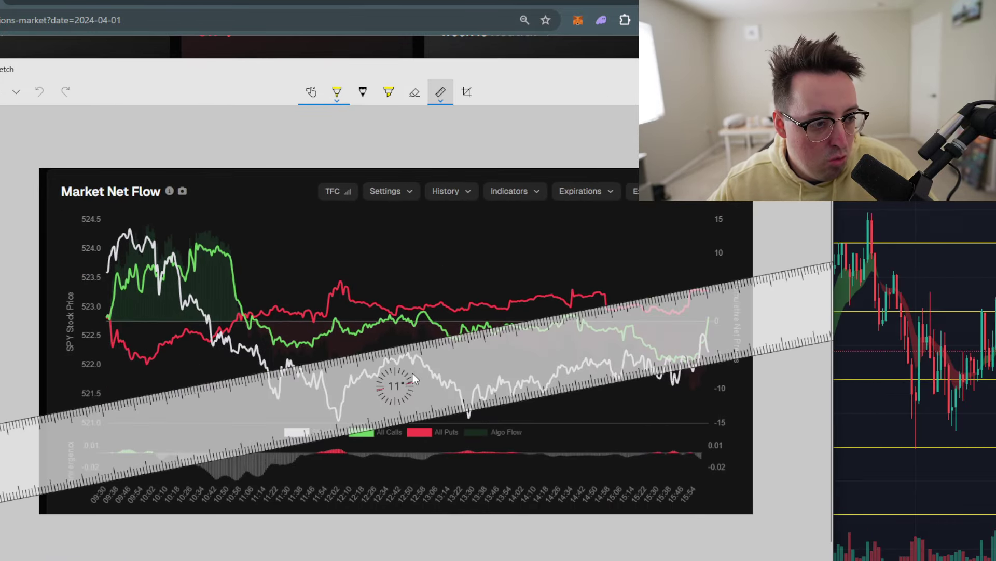
{"action": "scroll", "coordinate": [383, 374], "scroll_direction": "up", "scroll_amount": 10}
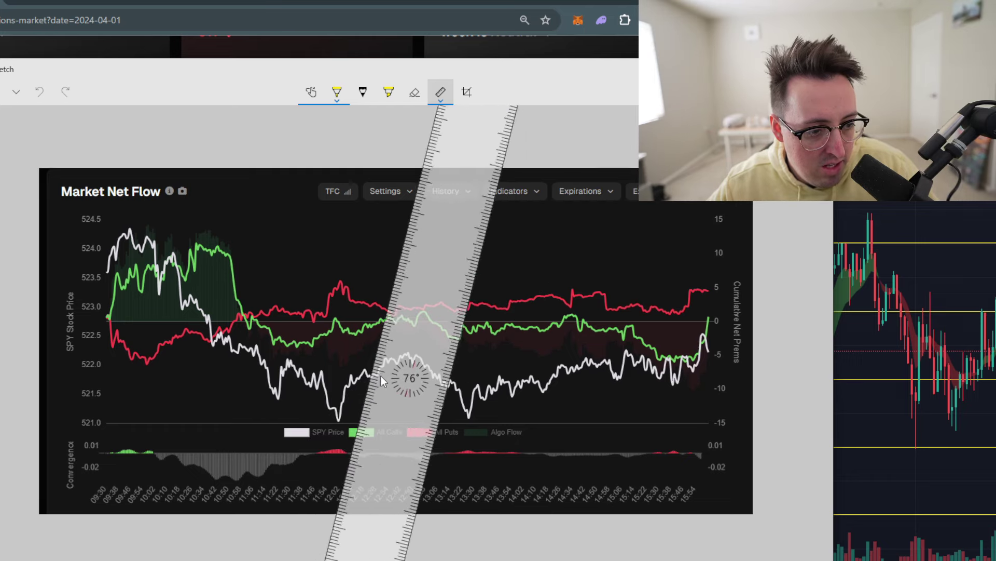
{"action": "scroll", "coordinate": [381, 375], "scroll_direction": "up", "scroll_amount": 1}
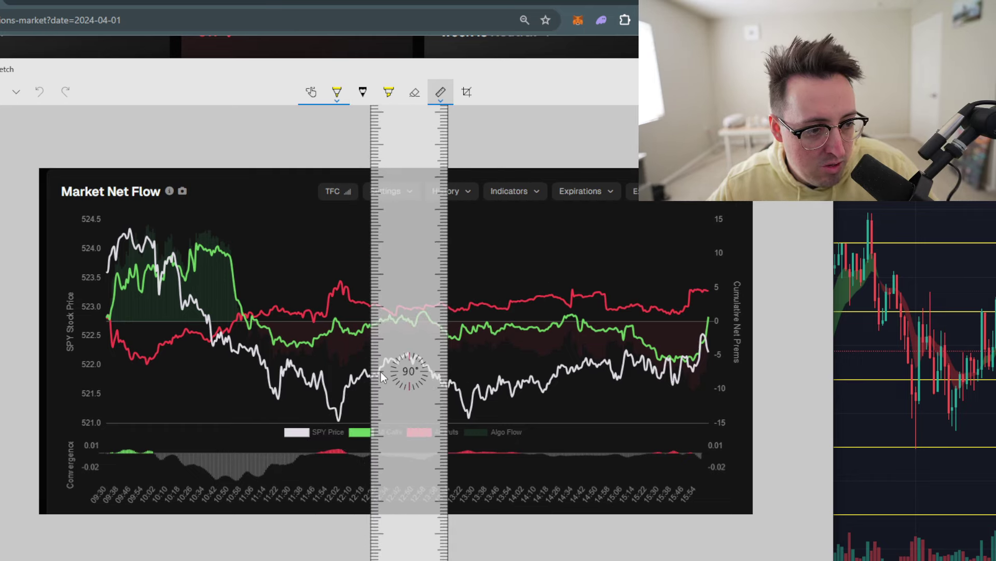
{"action": "mouse_move", "coordinate": [425, 338]}
{"action": "left_mouse_down"}
{"action": "mouse_move", "coordinate": [220, 345]}
{"action": "mouse_move", "coordinate": [290, 356]}
{"action": "mouse_move", "coordinate": [317, 381]}
{"action": "mouse_move", "coordinate": [185, 334]}
{"action": "mouse_move", "coordinate": [348, 348]}
{"action": "mouse_move", "coordinate": [278, 347]}
{"action": "mouse_move", "coordinate": [264, 334]}
{"action": "mouse_move", "coordinate": [295, 334]}
{"action": "left_mouse_up"}
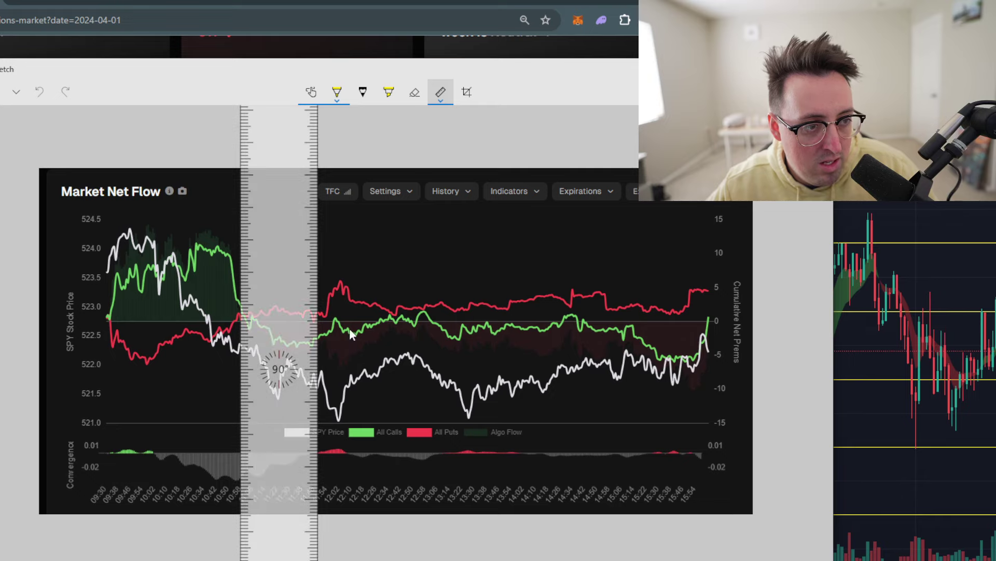
Step: Draw a yellow vertical line along the ruler down to the convergence strip, keeping the highlighter yellow
{"action": "left_click_drag", "start_coordinate": [320, 450], "coordinate": [318, 389]}
{"action": "left_click", "coordinate": [337, 92]}
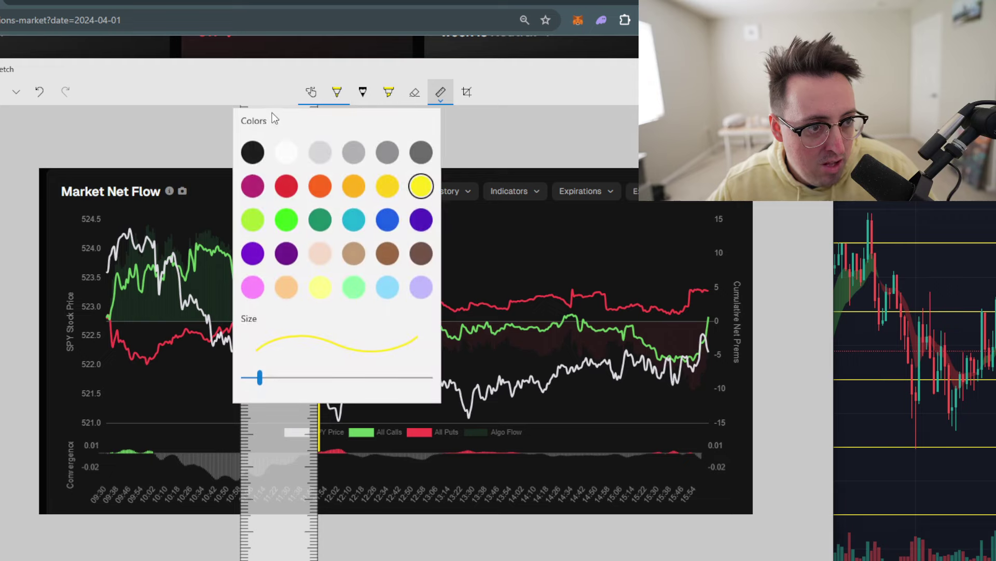
{"action": "left_click", "coordinate": [204, 138]}
{"action": "left_click", "coordinate": [451, 93]}
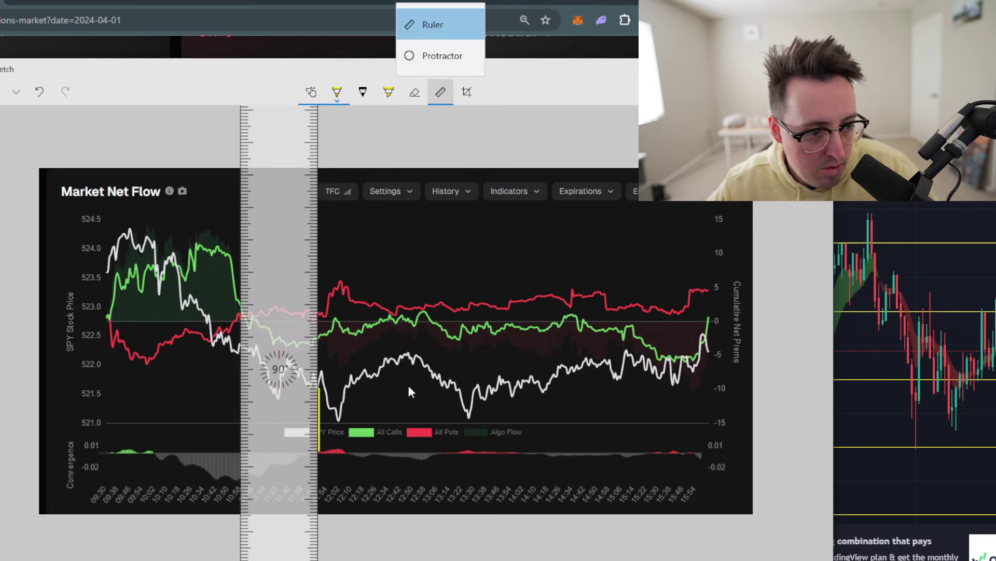
Step: Cap the first line, write a W under the first circle, and circle the 13:22–13:38 bump
{"action": "left_click", "coordinate": [444, 26]}
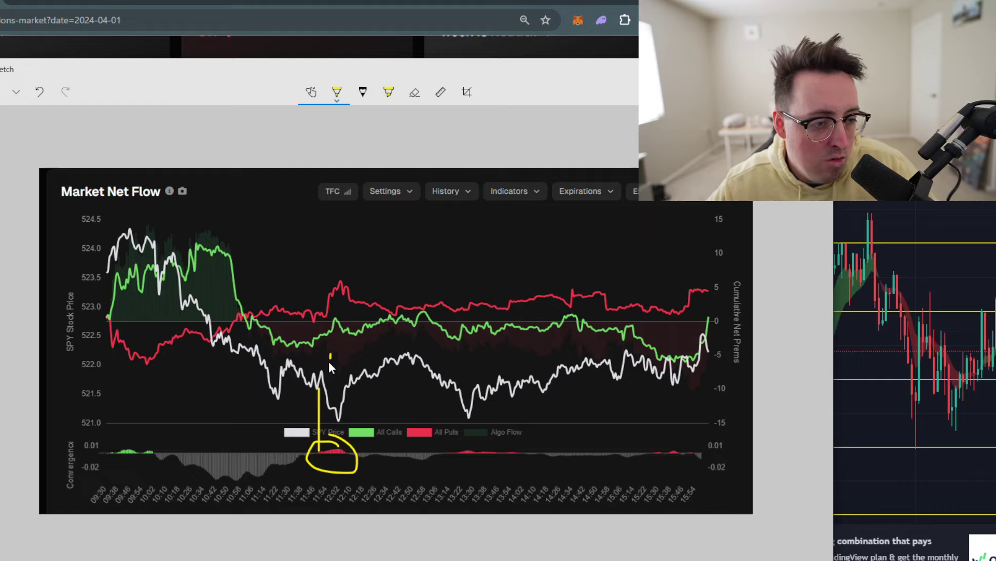
{"action": "mouse_move", "coordinate": [330, 354]}
{"action": "left_mouse_down"}
{"action": "mouse_move", "coordinate": [321, 360]}
{"action": "mouse_move", "coordinate": [332, 367]}
{"action": "left_mouse_up"}
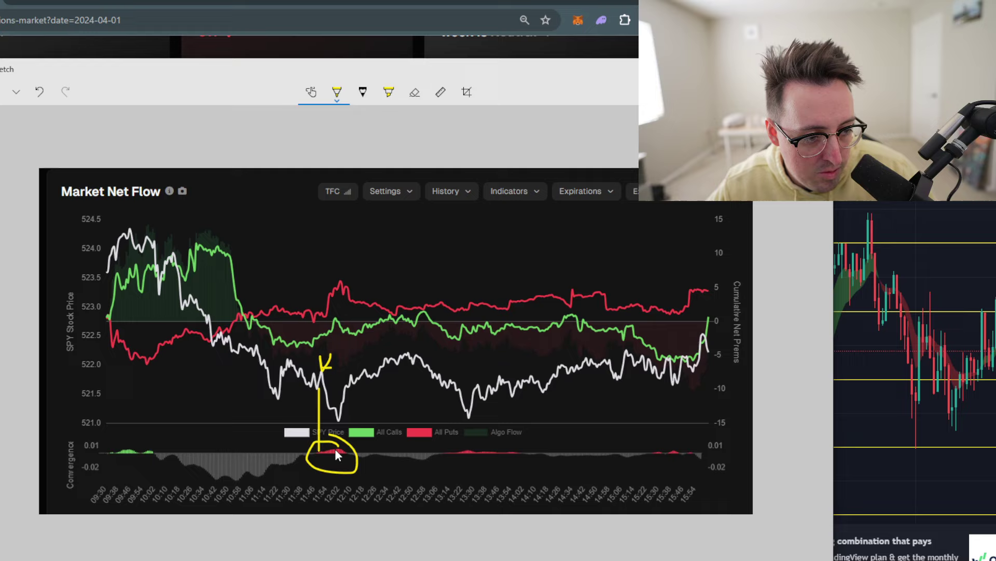
{"action": "left_click_drag", "start_coordinate": [310, 480], "coordinate": [321, 465]}
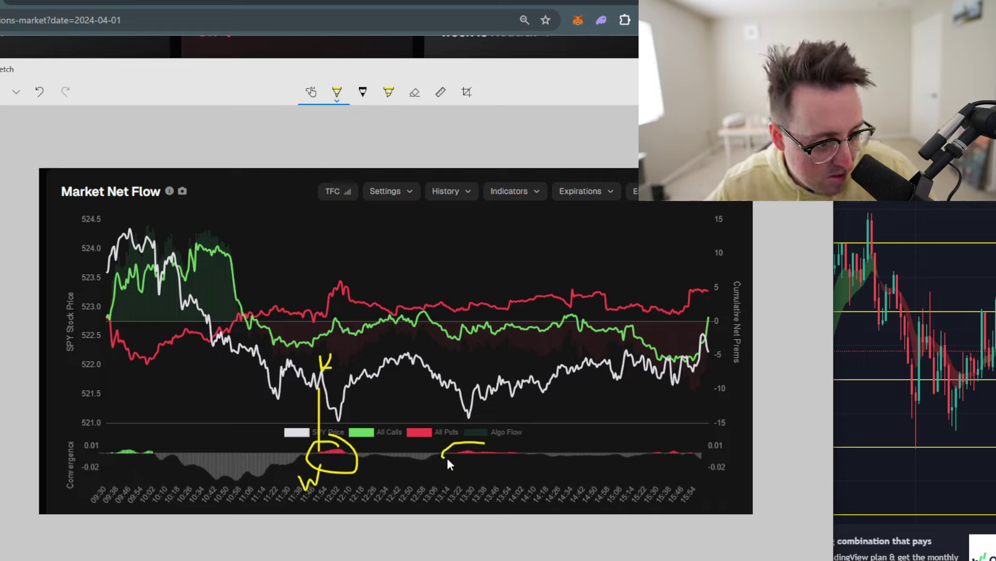
{"action": "left_click_drag", "start_coordinate": [530, 454], "coordinate": [483, 442]}
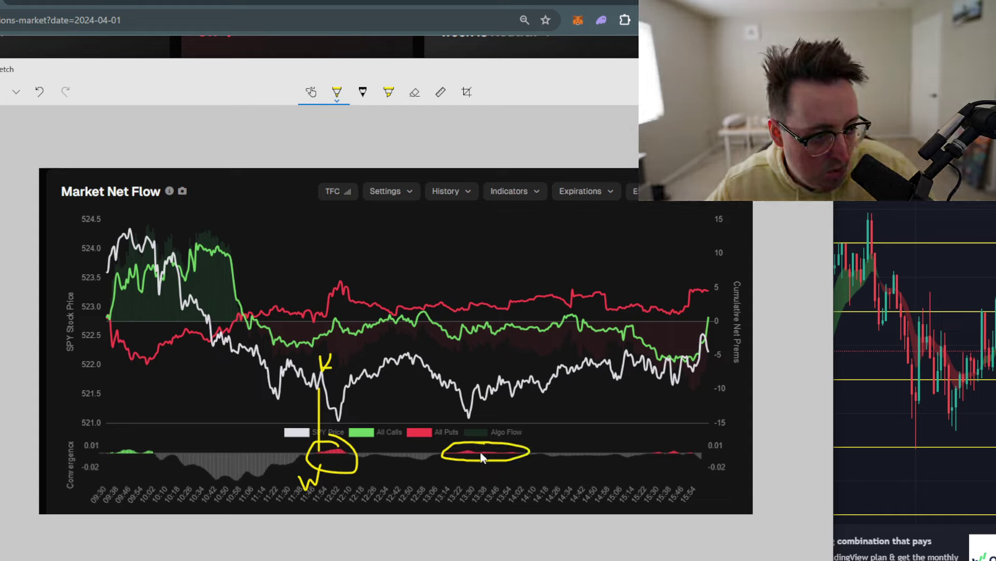
Step: Place the ruler over the 13:22 price dip and draw the second line across it
{"action": "left_click", "coordinate": [440, 91]}
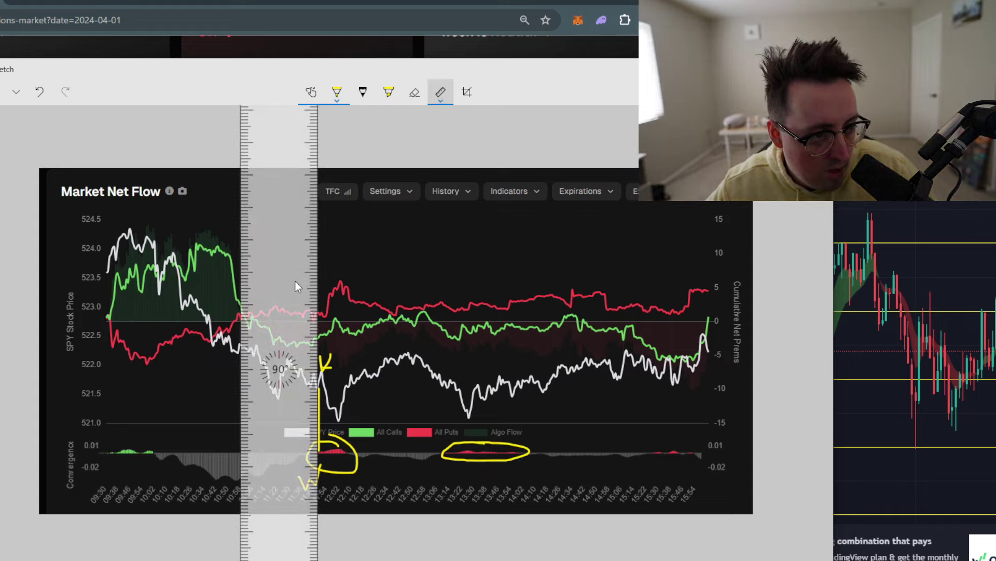
{"action": "left_click_drag", "start_coordinate": [295, 281], "coordinate": [416, 316]}
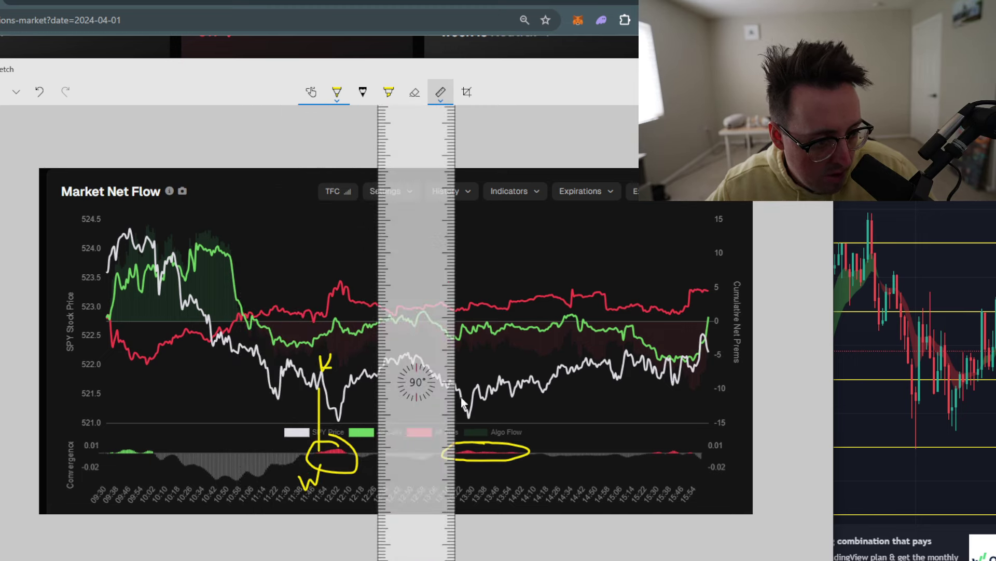
{"action": "left_click_drag", "start_coordinate": [455, 456], "coordinate": [458, 394]}
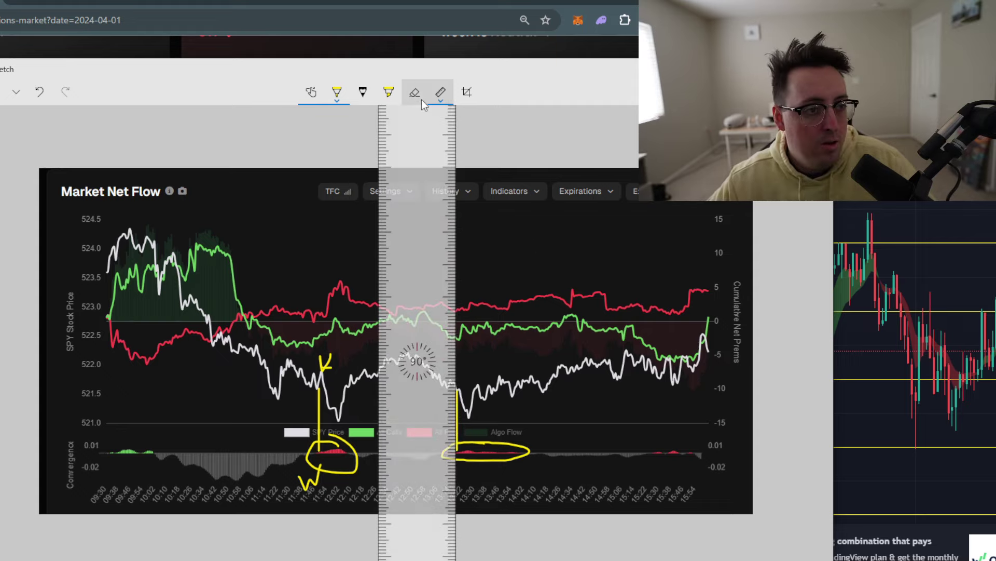
{"action": "left_click", "coordinate": [443, 91]}
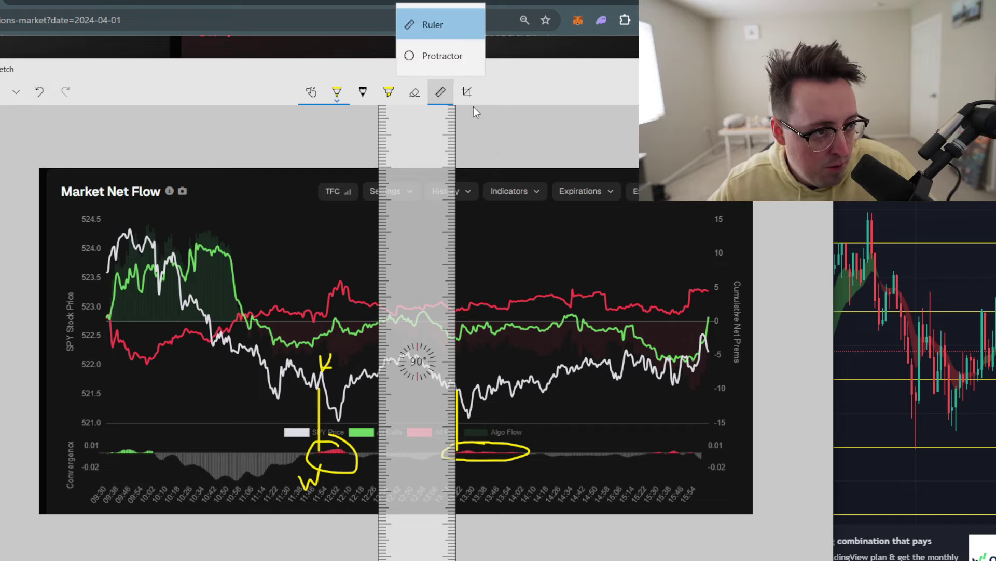
{"action": "left_click", "coordinate": [433, 22]}
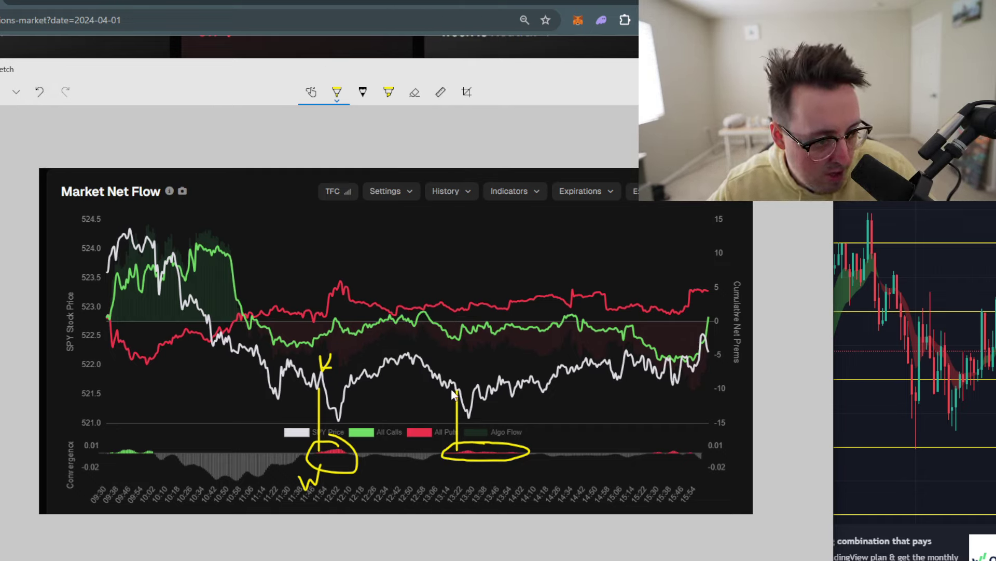
{"action": "left_click_drag", "start_coordinate": [452, 388], "coordinate": [497, 384]}
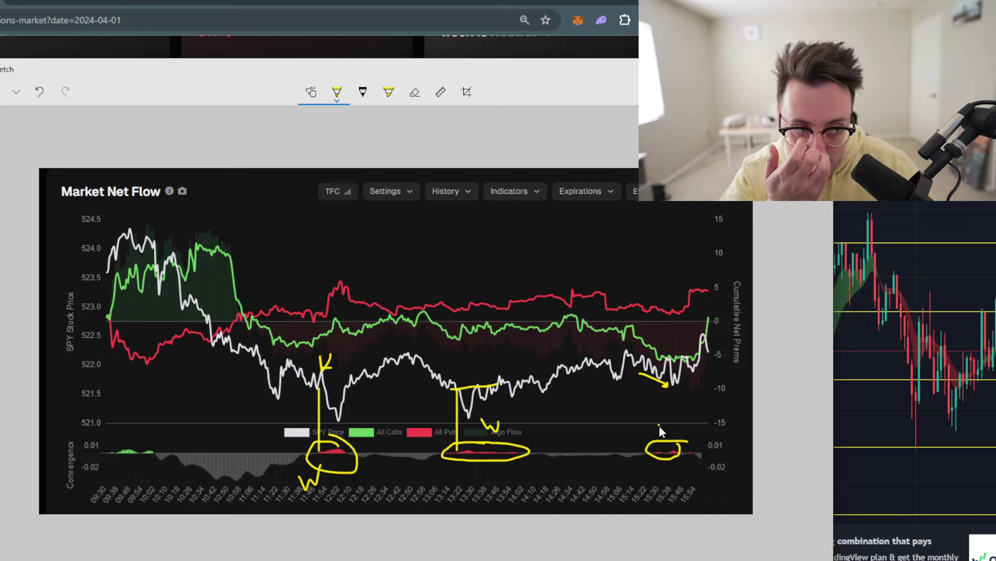
Step: Write a W above the bottom-right circle and add the 3|3 win tally near the top
{"action": "left_click_drag", "start_coordinate": [660, 418], "coordinate": [673, 415]}
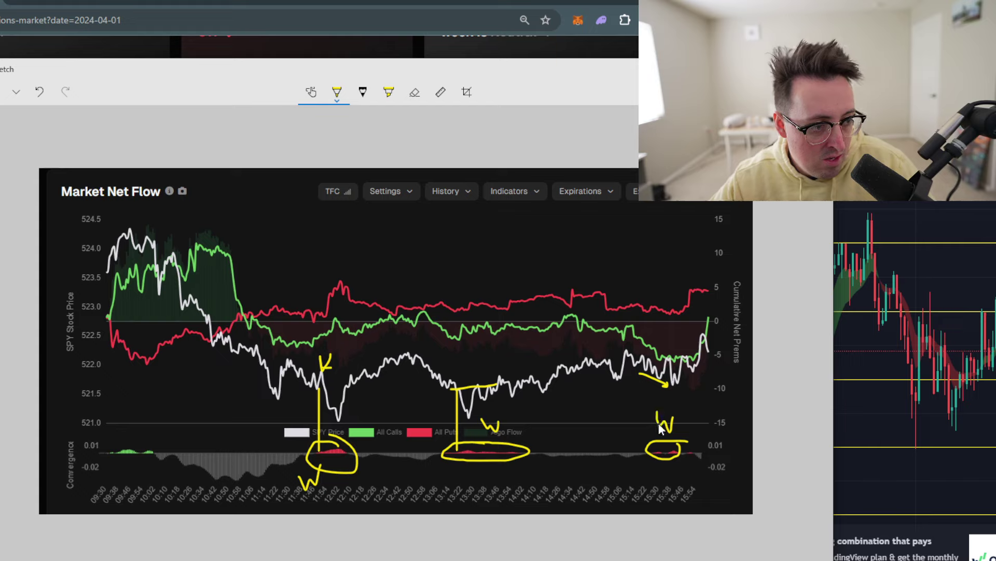
{"action": "left_click_drag", "start_coordinate": [338, 217], "coordinate": [334, 240]}
{"action": "left_click_drag", "start_coordinate": [357, 208], "coordinate": [356, 261]}
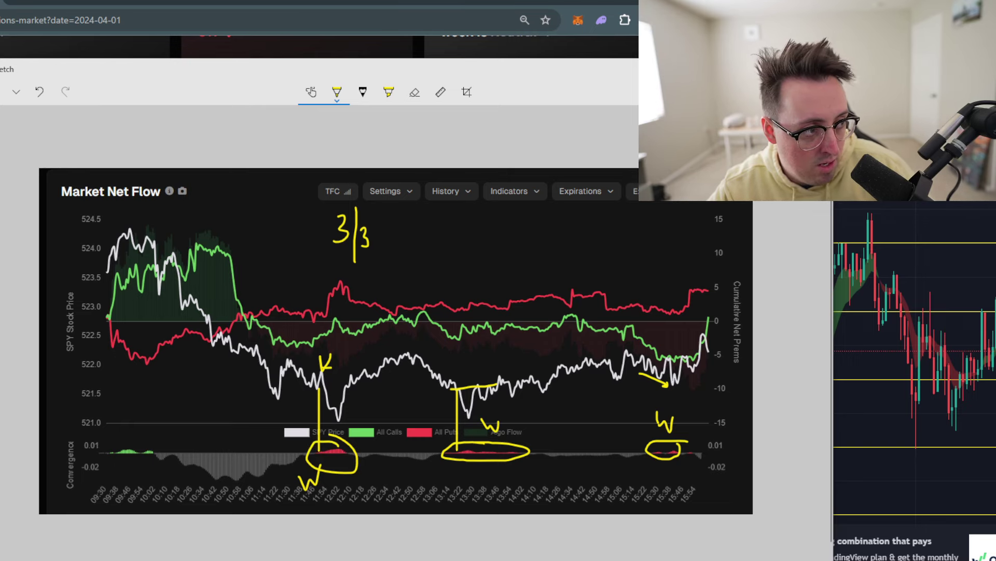
Step: Switch from Snip & Sketch back to the Tradytics options-market page
{"action": "key", "text": "alt+Tab"}
Step: Load the 2024-04-02 market data by picking April 2 in the date calendar
{"action": "scroll", "coordinate": [541, 210], "scroll_direction": "up", "scroll_amount": 3}
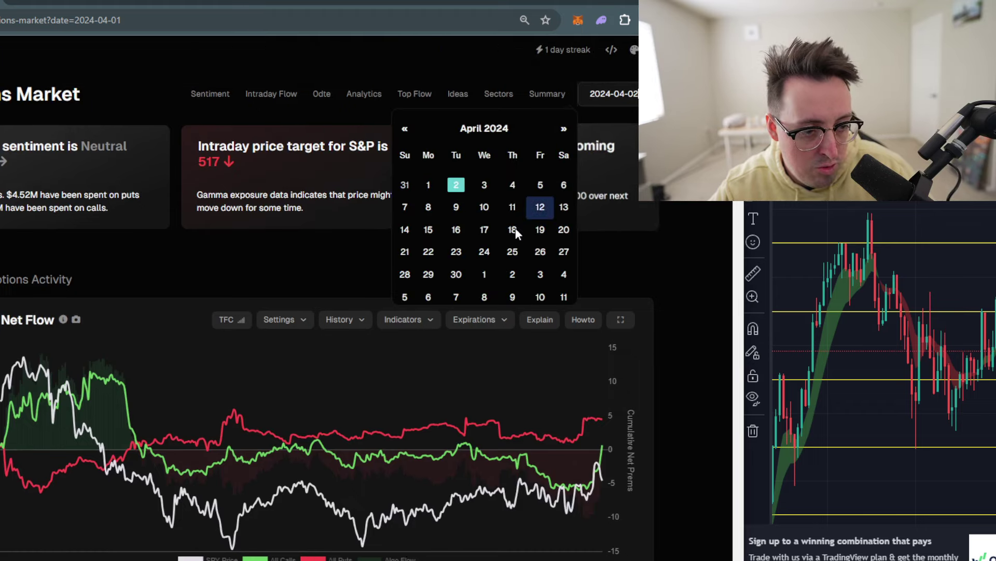
{"action": "left_click", "coordinate": [506, 220]}
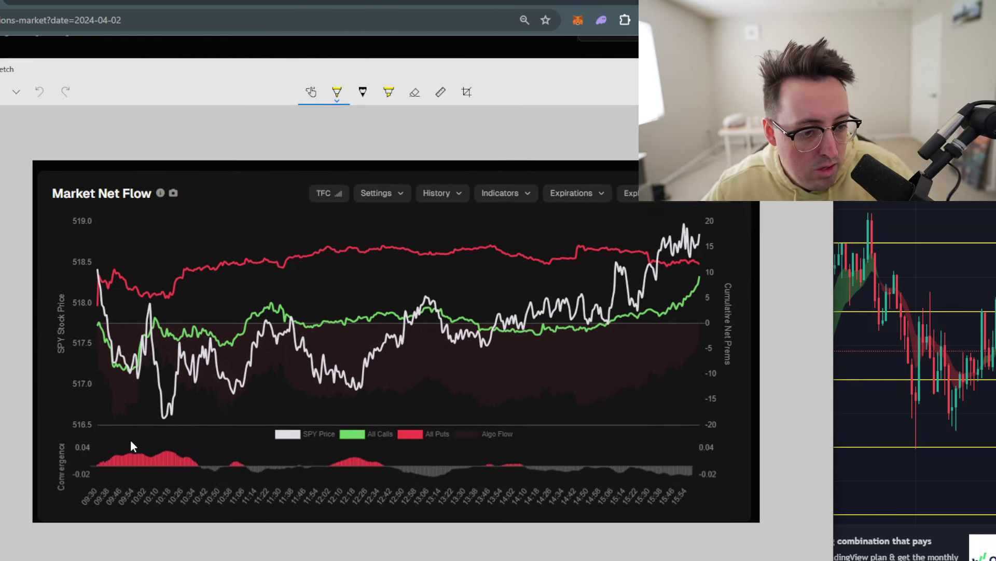
Step: Circle the early red bump, draw lines up to the price low, and X the small circle
{"action": "left_click_drag", "start_coordinate": [174, 445], "coordinate": [103, 447]}
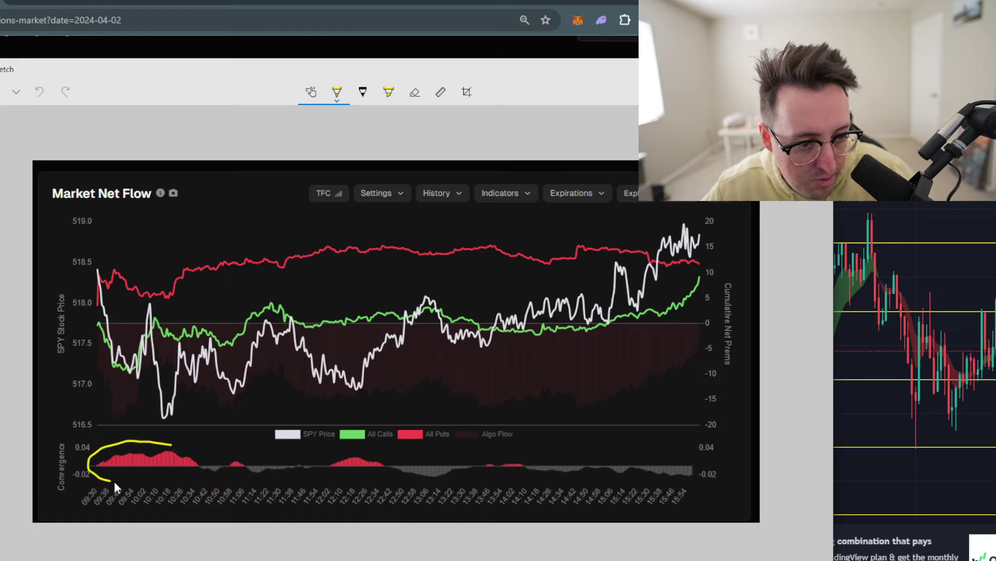
{"action": "mouse_move", "coordinate": [114, 481]}
{"action": "left_mouse_down"}
{"action": "mouse_move", "coordinate": [219, 471]}
{"action": "mouse_move", "coordinate": [174, 445]}
{"action": "left_mouse_up"}
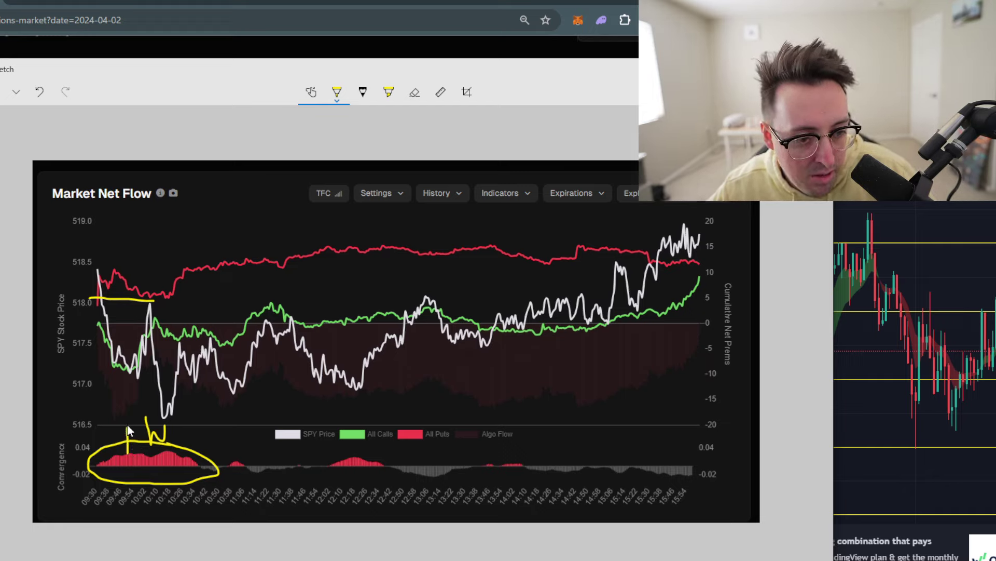
{"action": "left_click_drag", "start_coordinate": [128, 453], "coordinate": [129, 387]}
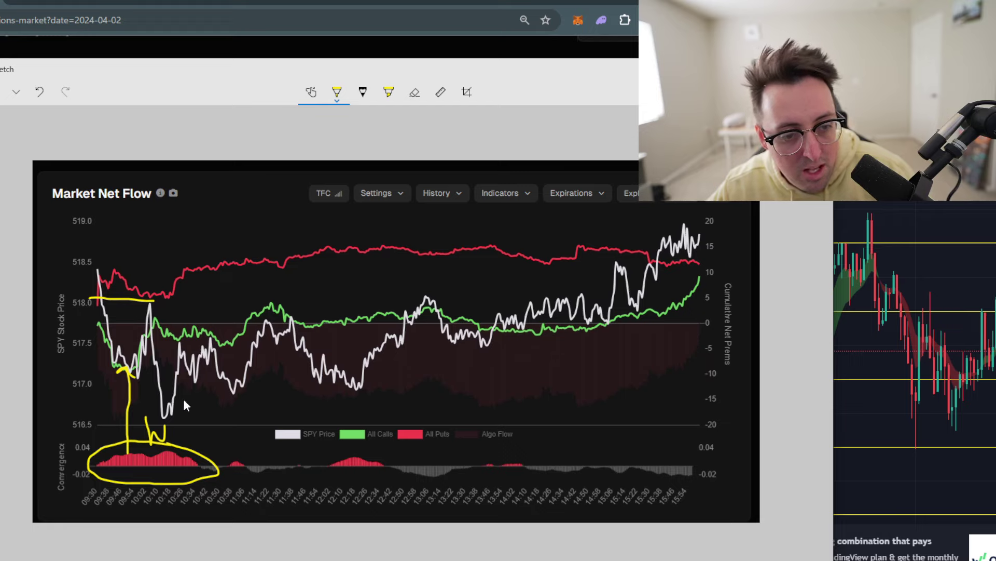
{"action": "left_click_drag", "start_coordinate": [177, 416], "coordinate": [184, 406]}
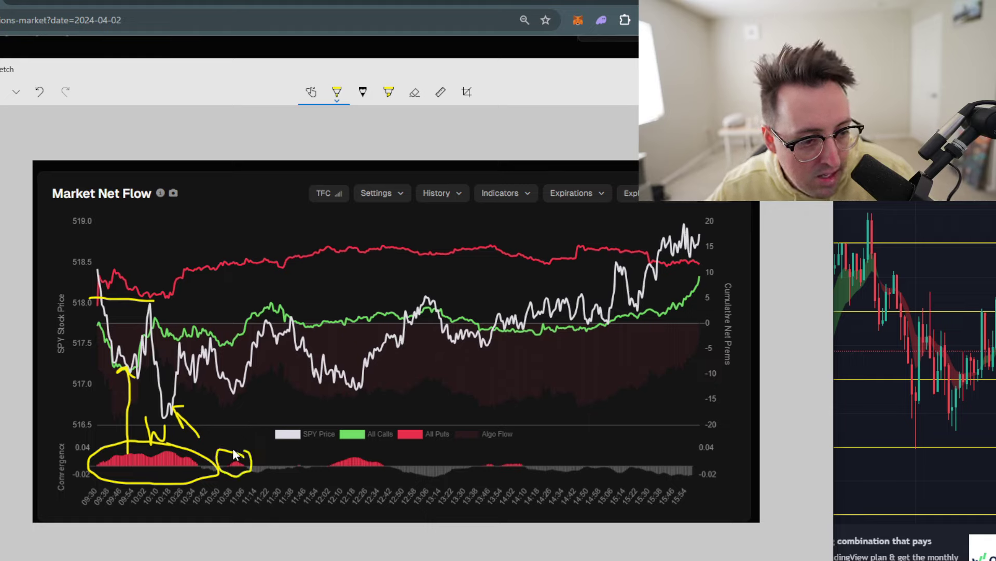
{"action": "left_click_drag", "start_coordinate": [231, 474], "coordinate": [222, 390]}
{"action": "mouse_move", "coordinate": [239, 449]}
{"action": "left_mouse_down"}
{"action": "mouse_move", "coordinate": [232, 464]}
{"action": "mouse_move", "coordinate": [245, 466]}
{"action": "mouse_move", "coordinate": [229, 470]}
{"action": "left_mouse_up"}
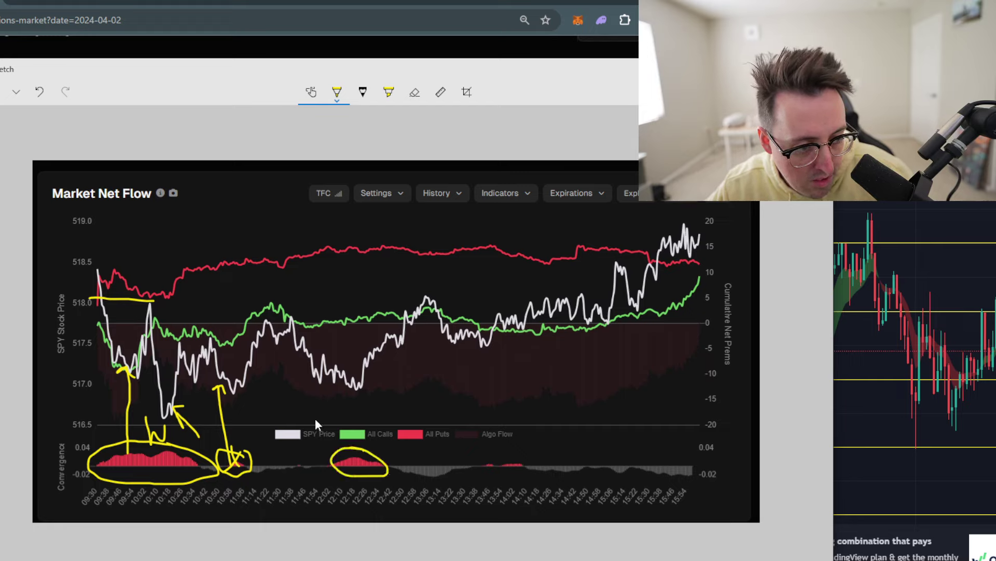
Step: Link the 12:10 and 13:46 circles to price, write the 2/3 tally, and close the snip
{"action": "mouse_move", "coordinate": [333, 457]}
{"action": "left_mouse_down"}
{"action": "mouse_move", "coordinate": [319, 386]}
{"action": "mouse_move", "coordinate": [364, 401]}
{"action": "left_mouse_up"}
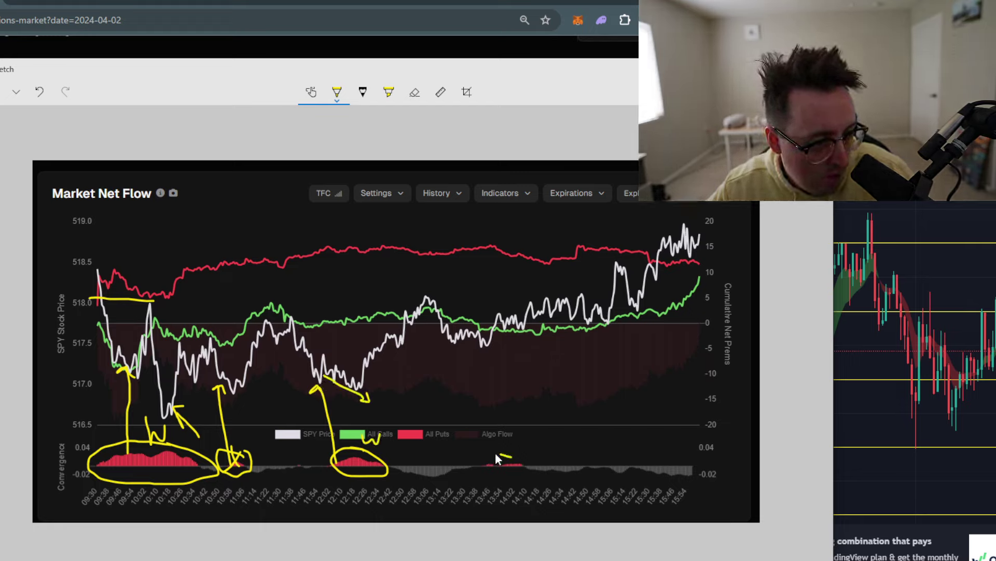
{"action": "left_click_drag", "start_coordinate": [496, 454], "coordinate": [522, 470]}
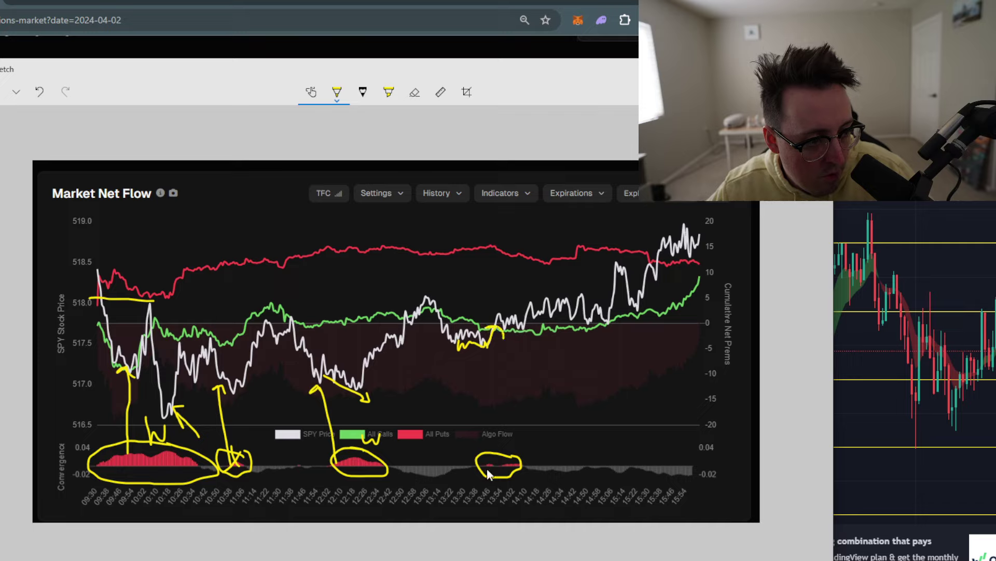
{"action": "left_click_drag", "start_coordinate": [488, 430], "coordinate": [500, 449]}
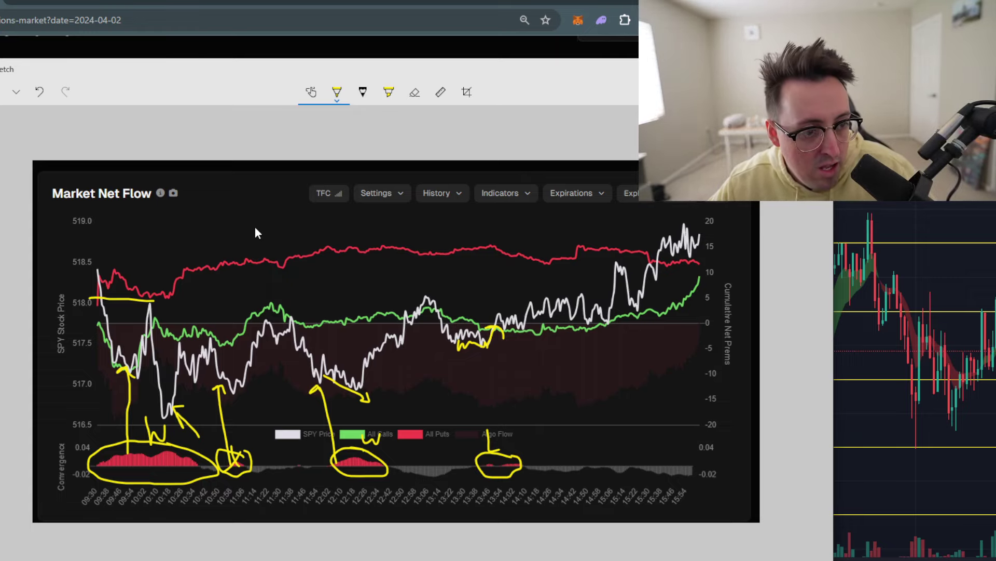
{"action": "left_click_drag", "start_coordinate": [260, 216], "coordinate": [264, 233]}
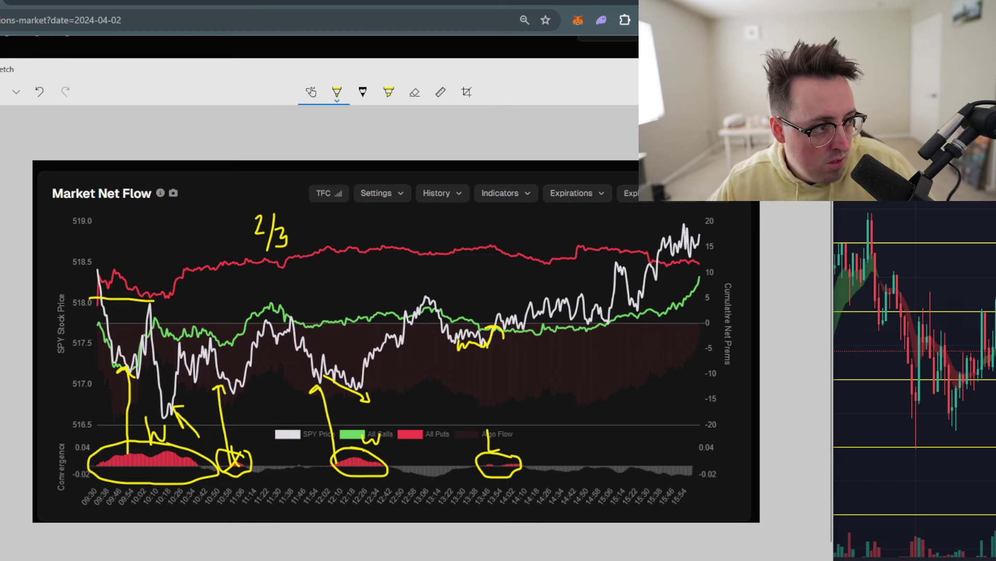
{"action": "key", "text": "alt+Tab"}
Step: Load the April 3 market data from the date calendar
{"action": "scroll", "coordinate": [590, 104], "scroll_direction": "up", "scroll_amount": 1}
{"action": "left_click", "coordinate": [590, 93]}
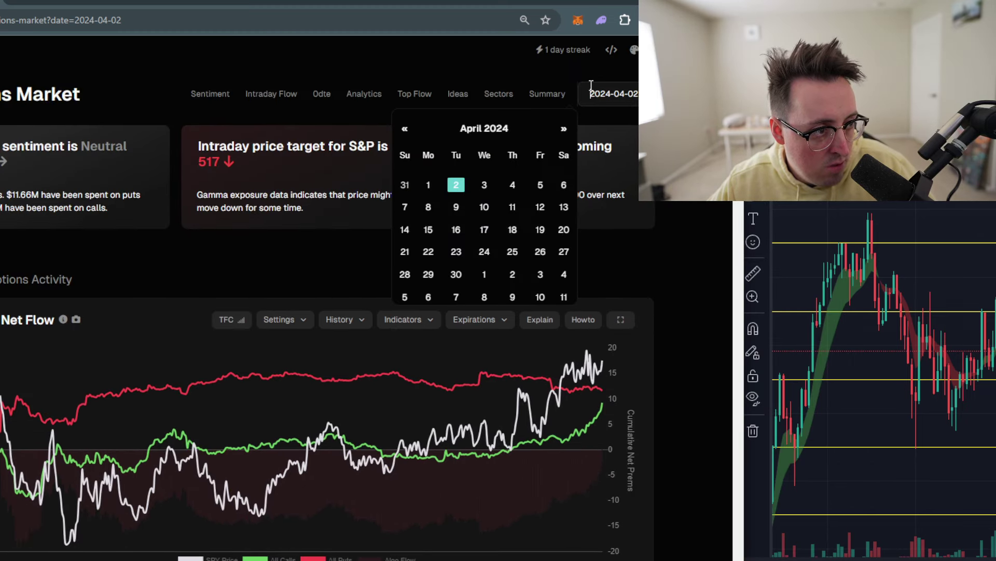
{"action": "left_click", "coordinate": [484, 185]}
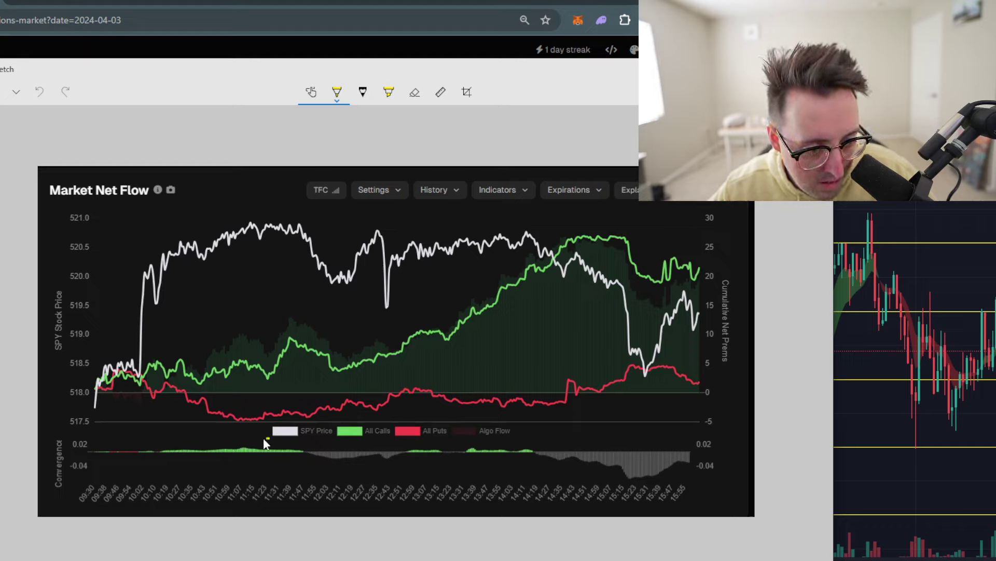
Step: Circle the early and 12:59–13:15 green bars, arrow the morning price rise, and mark a W
{"action": "left_click_drag", "start_coordinate": [212, 475], "coordinate": [242, 435]}
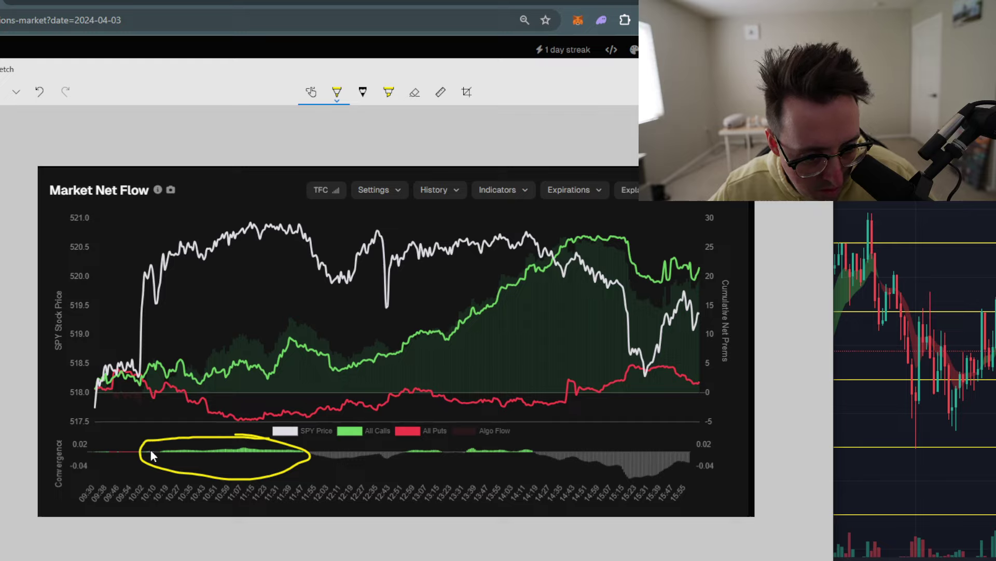
{"action": "mouse_move", "coordinate": [143, 455]}
{"action": "left_mouse_down"}
{"action": "mouse_move", "coordinate": [137, 387]}
{"action": "mouse_move", "coordinate": [204, 400]}
{"action": "left_mouse_up"}
{"action": "mouse_move", "coordinate": [146, 265]}
{"action": "left_mouse_down"}
{"action": "mouse_move", "coordinate": [244, 223]}
{"action": "mouse_move", "coordinate": [233, 216]}
{"action": "left_mouse_up"}
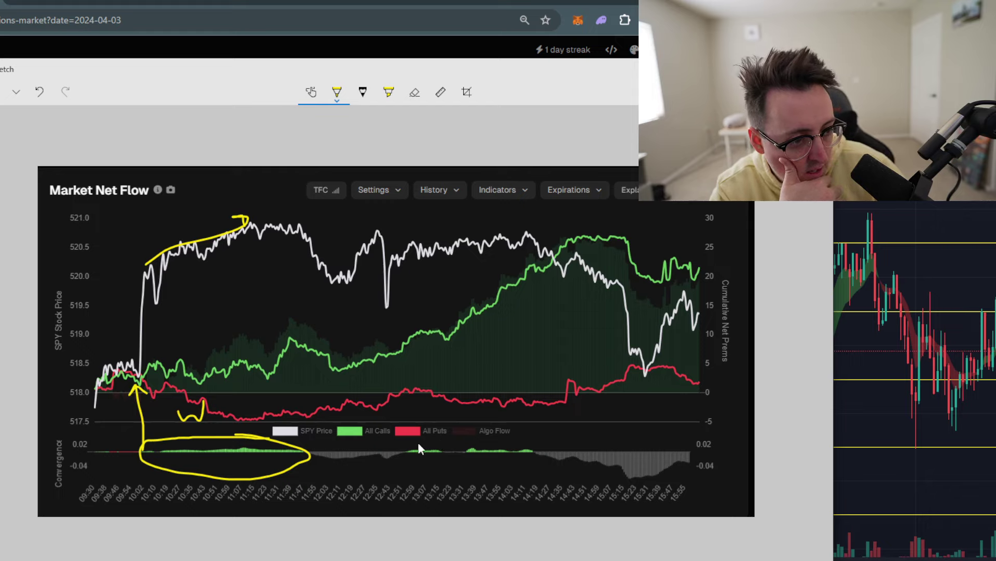
{"action": "left_click_drag", "start_coordinate": [405, 453], "coordinate": [422, 431]}
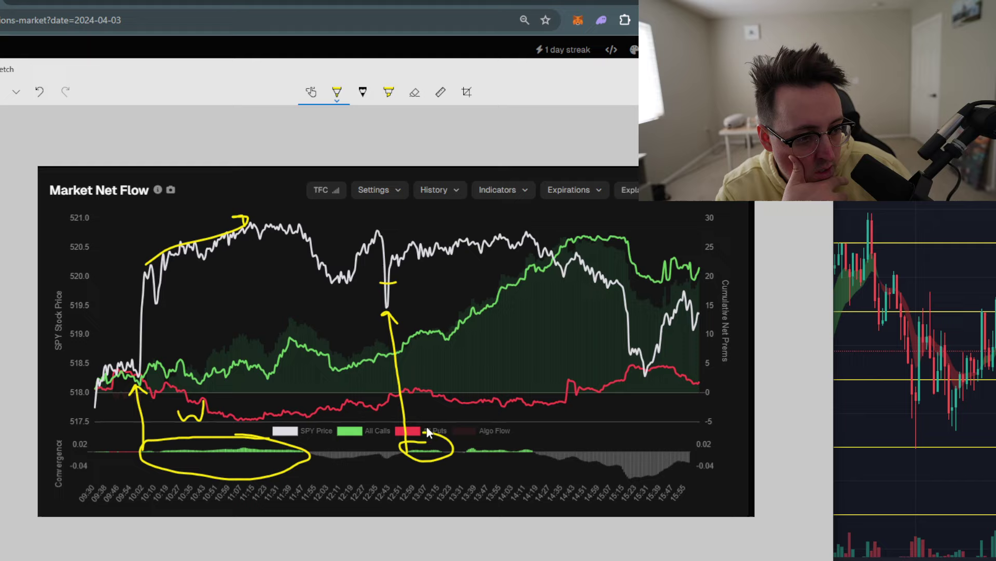
{"action": "left_click_drag", "start_coordinate": [446, 434], "coordinate": [451, 411]}
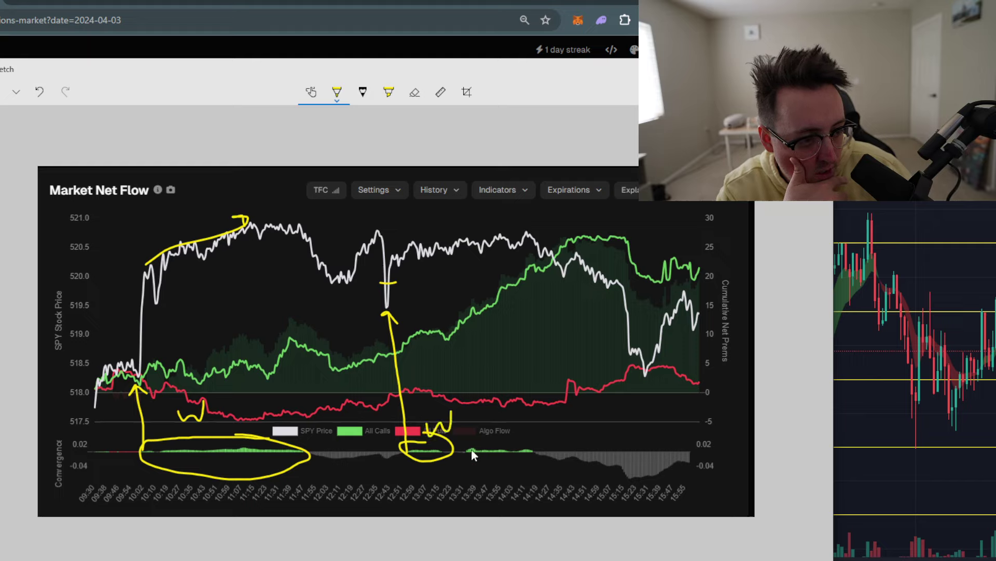
Step: Arrow the 13:31 bars up to price, mark a W, write 3/3, and close the snip
{"action": "mouse_move", "coordinate": [469, 447]}
{"action": "left_mouse_down"}
{"action": "mouse_move", "coordinate": [454, 275]}
{"action": "mouse_move", "coordinate": [501, 225]}
{"action": "left_mouse_up"}
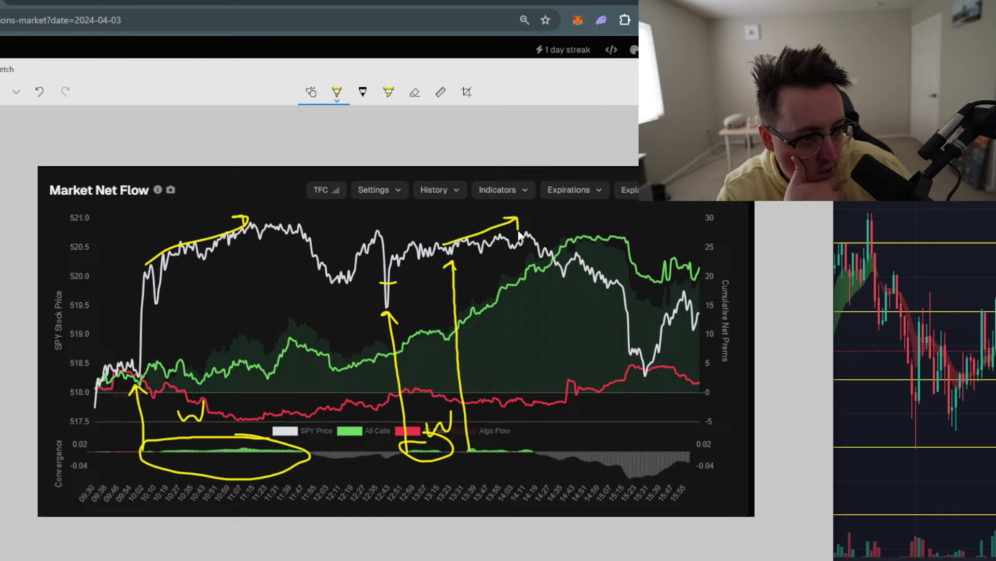
{"action": "left_click_drag", "start_coordinate": [499, 431], "coordinate": [504, 447]}
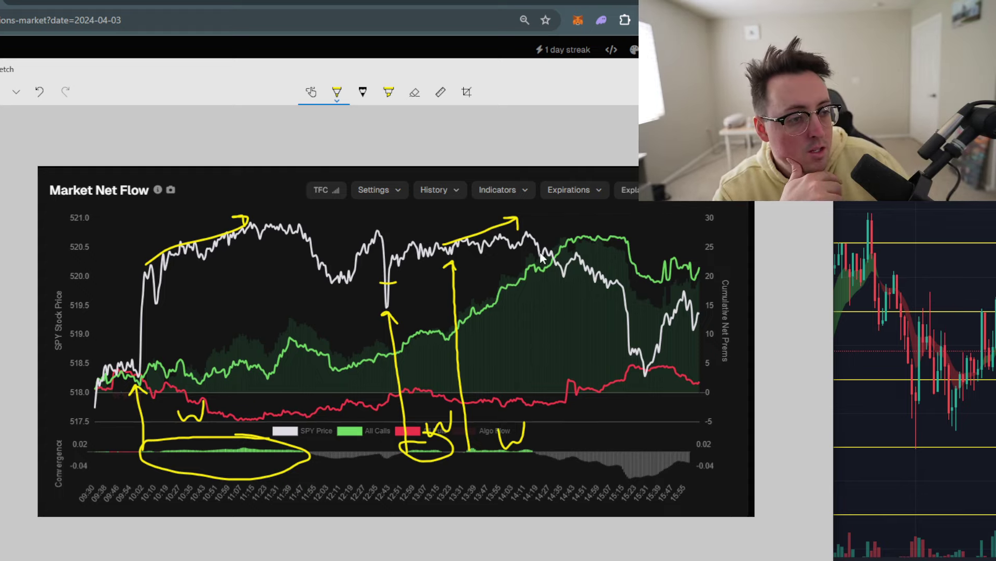
{"action": "left_click_drag", "start_coordinate": [525, 307], "coordinate": [541, 307]}
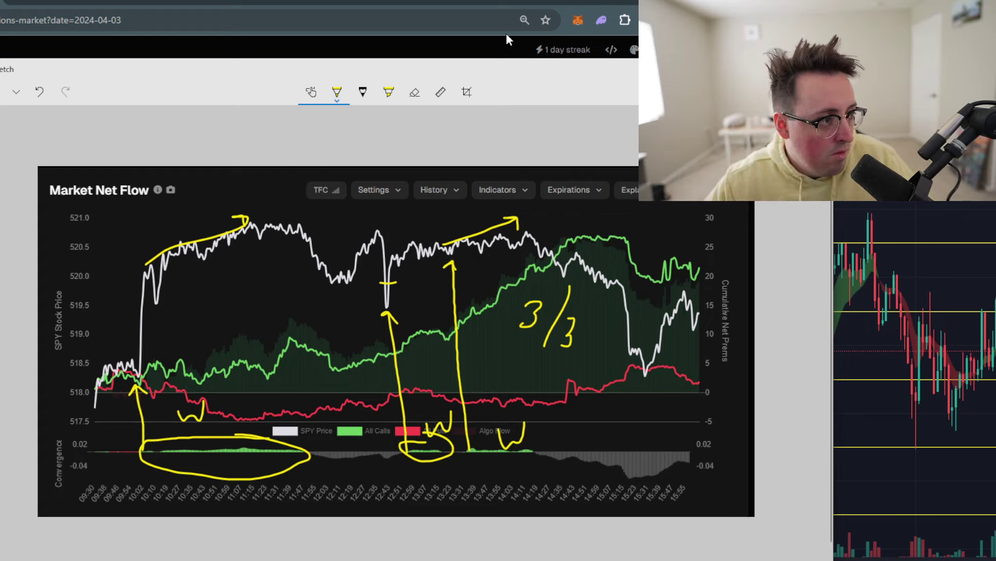
{"action": "key", "text": "alt+Tab"}
Step: Load the April 4 market data and scroll down to its Net Flow chart
{"action": "left_click", "coordinate": [612, 93]}
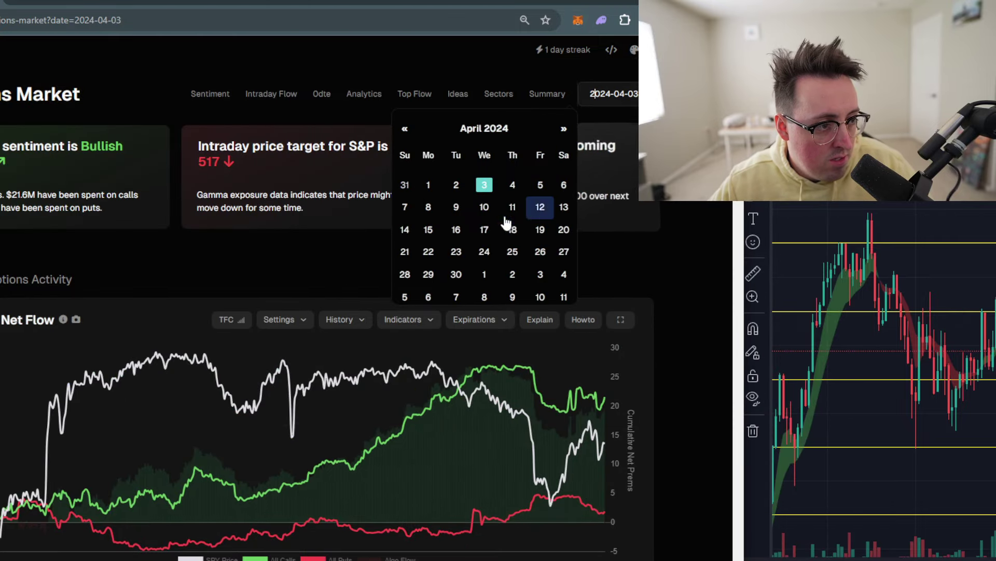
{"action": "left_click", "coordinate": [512, 186]}
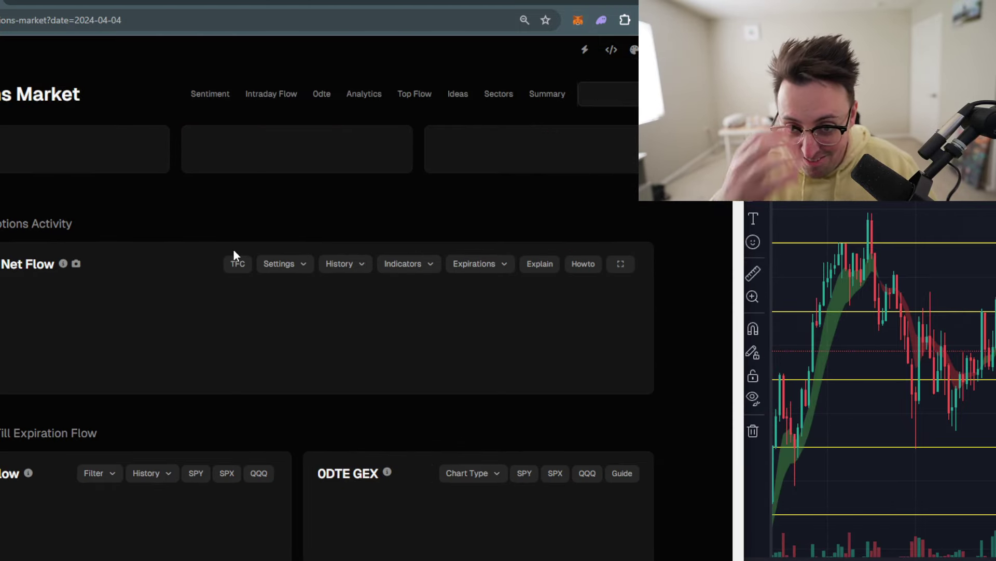
{"action": "scroll", "coordinate": [365, 267], "scroll_direction": "down", "scroll_amount": 3}
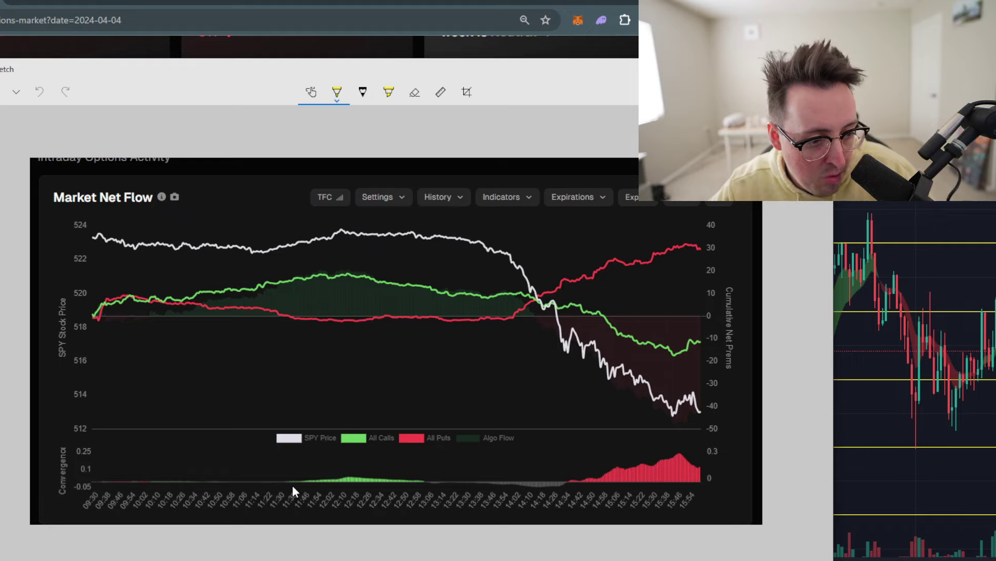
Step: Arrow from 11:34 to the price low and the following rise, and circle the midday green bars
{"action": "mouse_move", "coordinate": [287, 481]}
{"action": "left_mouse_down"}
{"action": "mouse_move", "coordinate": [275, 277]}
{"action": "mouse_move", "coordinate": [259, 260]}
{"action": "mouse_move", "coordinate": [281, 264]}
{"action": "left_mouse_up"}
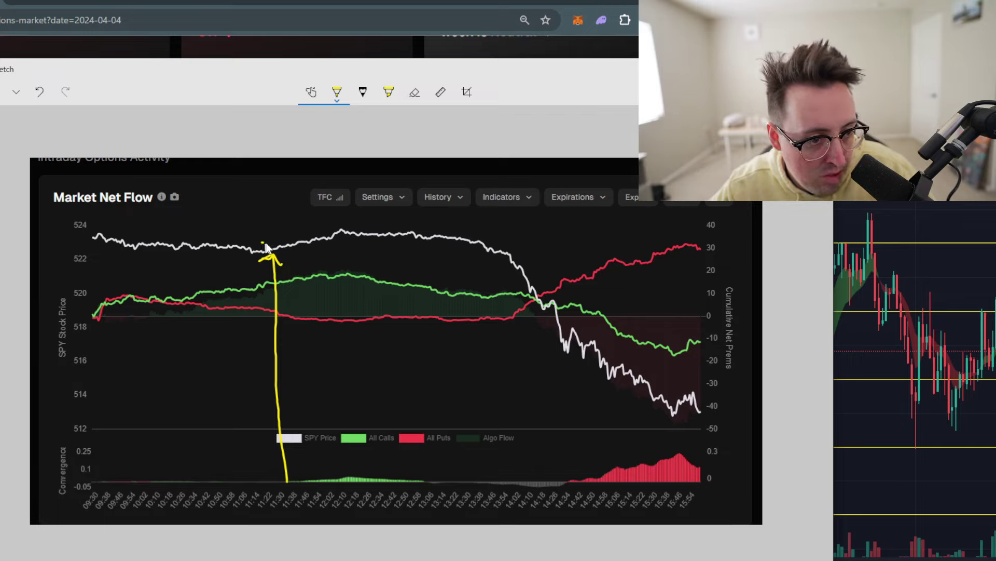
{"action": "left_click_drag", "start_coordinate": [261, 243], "coordinate": [370, 217]}
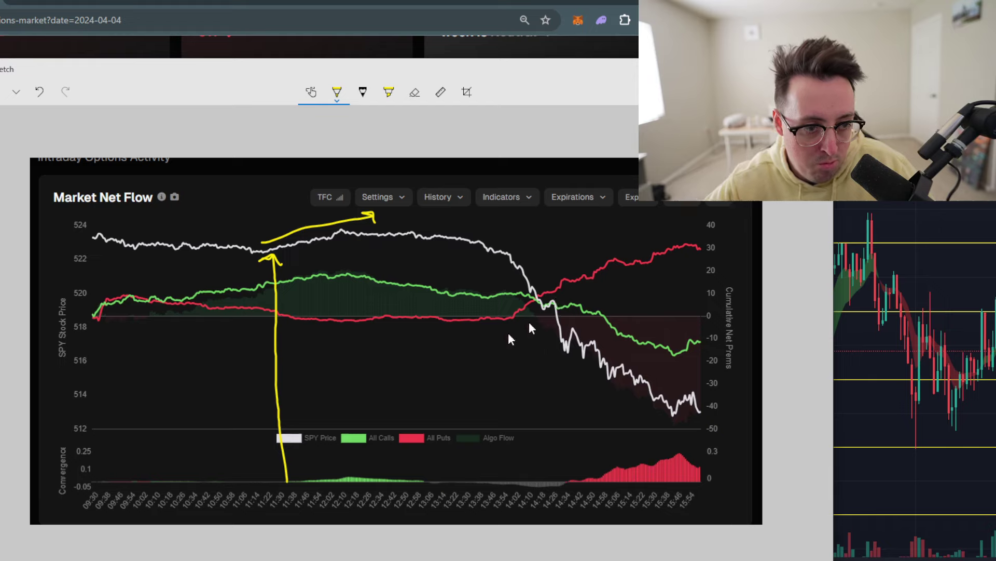
{"action": "mouse_move", "coordinate": [332, 468]}
{"action": "left_mouse_down"}
{"action": "mouse_move", "coordinate": [368, 500]}
{"action": "mouse_move", "coordinate": [370, 469]}
{"action": "mouse_move", "coordinate": [346, 442]}
{"action": "left_mouse_up"}
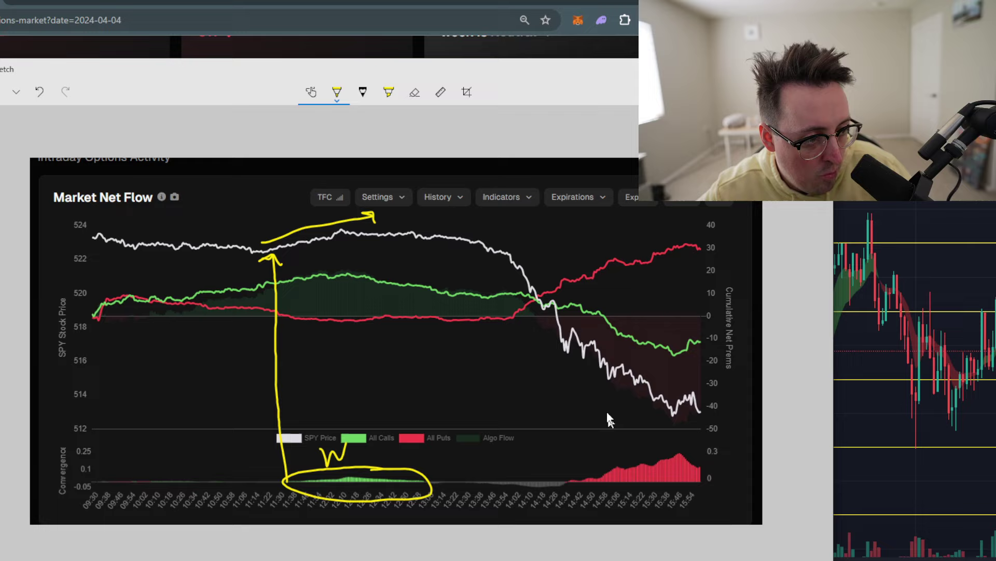
Step: Circle the afternoon red put bars, arrow them to the price drop, mark W, write 2/2, and close
{"action": "left_click_drag", "start_coordinate": [566, 482], "coordinate": [557, 358]}
{"action": "mouse_move", "coordinate": [683, 445]}
{"action": "left_mouse_down"}
{"action": "mouse_move", "coordinate": [578, 458]}
{"action": "mouse_move", "coordinate": [708, 474]}
{"action": "mouse_move", "coordinate": [675, 448]}
{"action": "left_mouse_up"}
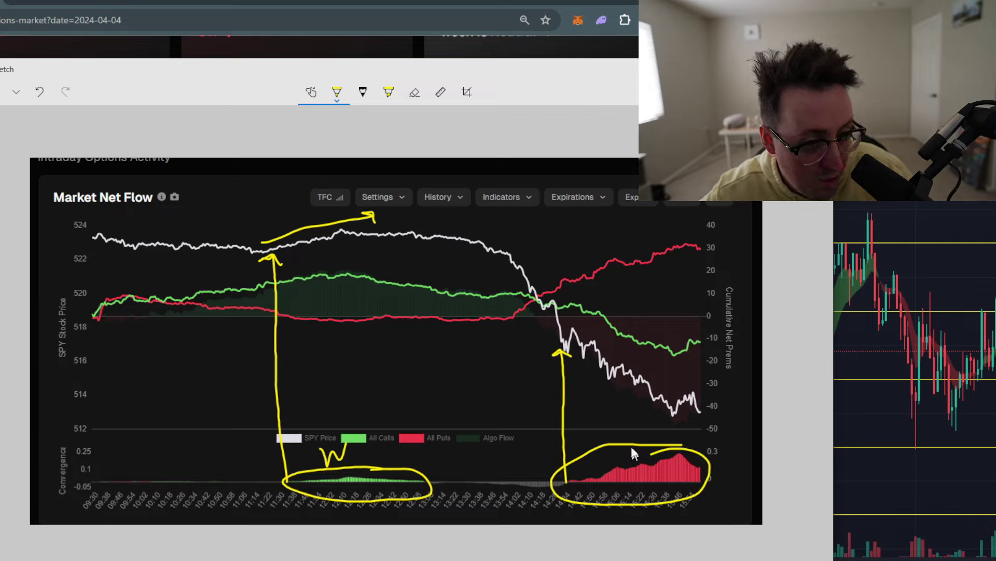
{"action": "mouse_move", "coordinate": [615, 417]}
{"action": "left_mouse_down"}
{"action": "mouse_move", "coordinate": [623, 434]}
{"action": "mouse_move", "coordinate": [640, 411]}
{"action": "left_mouse_up"}
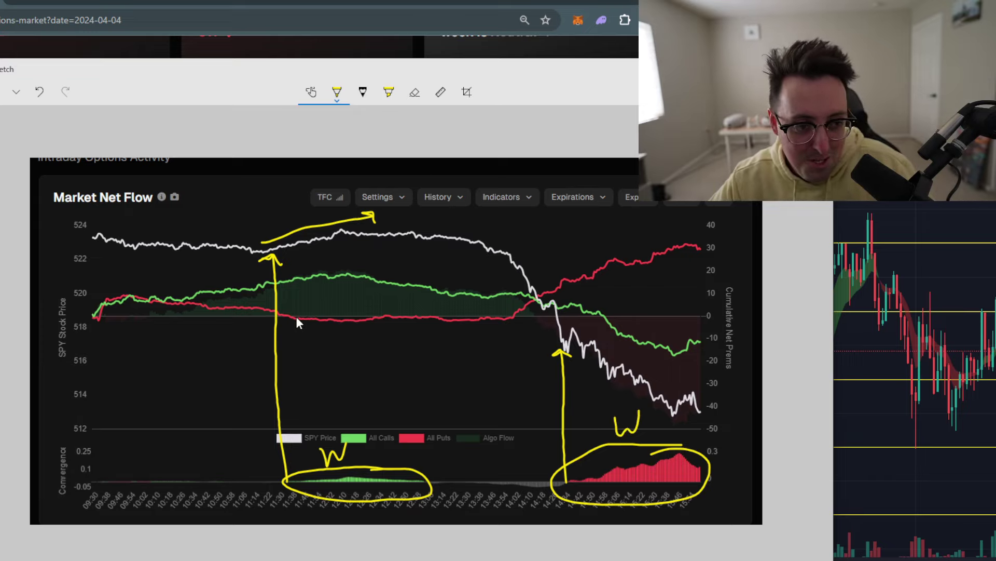
{"action": "mouse_move", "coordinate": [301, 317]}
{"action": "left_mouse_down"}
{"action": "mouse_move", "coordinate": [306, 335]}
{"action": "mouse_move", "coordinate": [318, 334]}
{"action": "left_mouse_up"}
{"action": "mouse_move", "coordinate": [335, 317]}
{"action": "left_mouse_down"}
{"action": "mouse_move", "coordinate": [327, 350]}
{"action": "mouse_move", "coordinate": [360, 359]}
{"action": "left_mouse_up"}
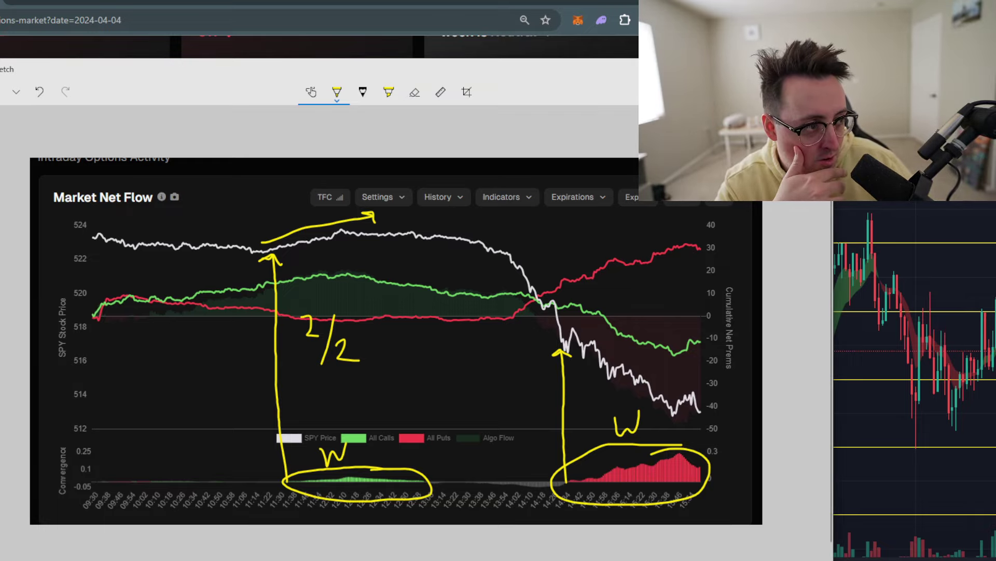
{"action": "key", "text": "alt+F4"}
Step: Load the April 5 market data and scroll down to its Net Flow chart
{"action": "scroll", "coordinate": [562, 169], "scroll_direction": "up", "scroll_amount": 3}
{"action": "left_click", "coordinate": [610, 94]}
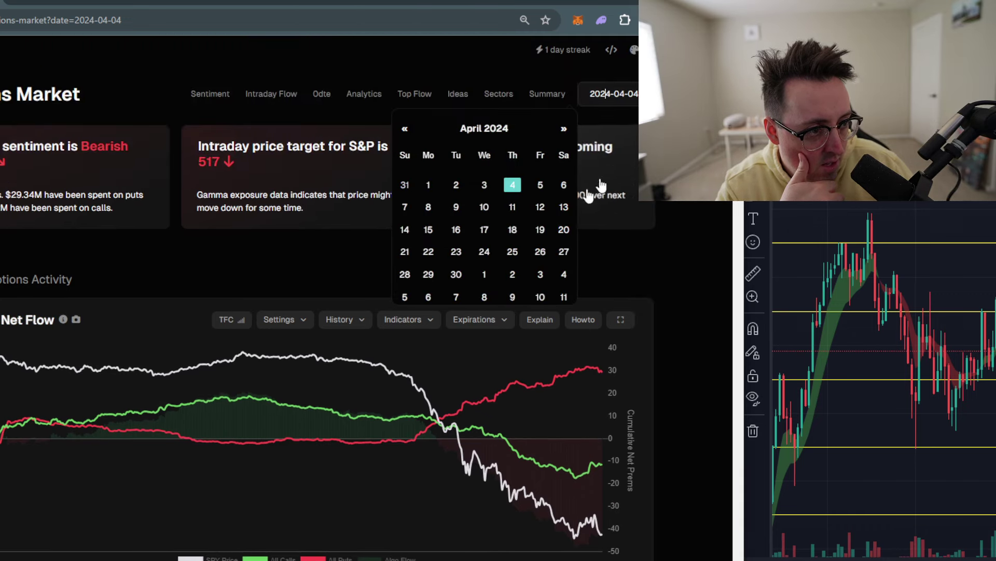
{"action": "left_click", "coordinate": [539, 187]}
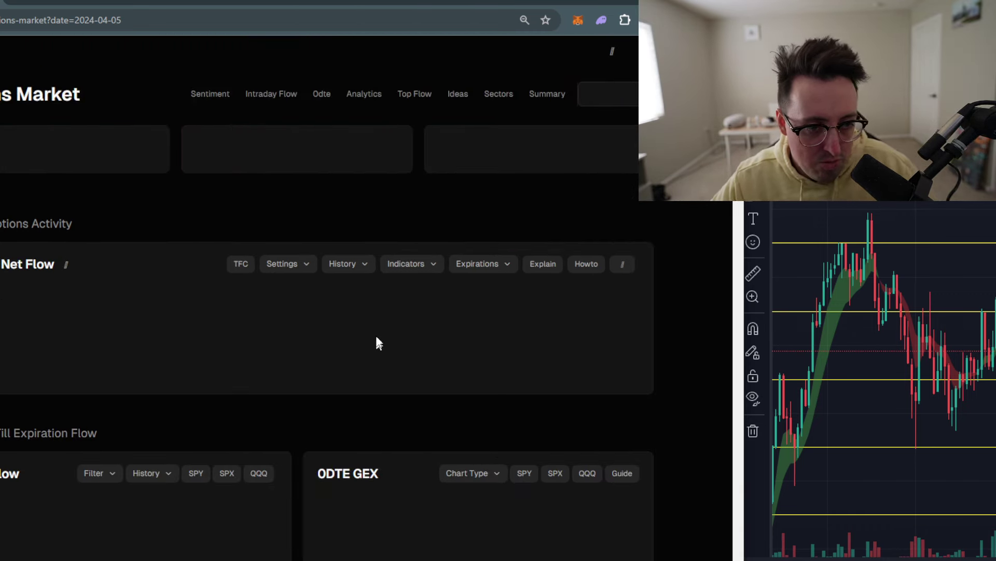
{"action": "scroll", "coordinate": [393, 308], "scroll_direction": "down", "scroll_amount": 4}
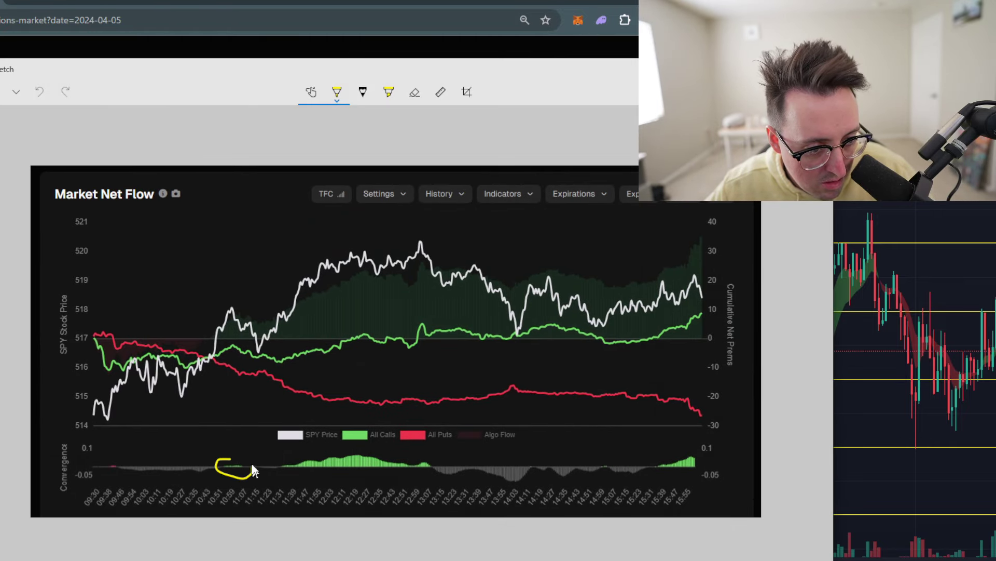
Step: Arrow the first signal to the line crossing, mark it W, and circle the 11:31–13:07 green bars
{"action": "mouse_move", "coordinate": [220, 456]}
{"action": "left_mouse_down"}
{"action": "mouse_move", "coordinate": [215, 364]}
{"action": "mouse_move", "coordinate": [223, 370]}
{"action": "left_mouse_up"}
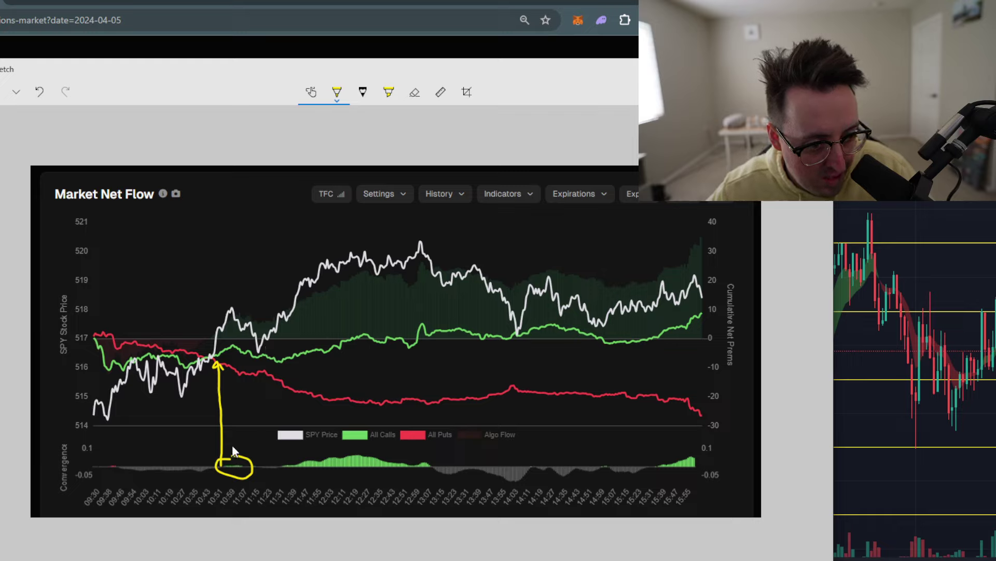
{"action": "mouse_move", "coordinate": [222, 436]}
{"action": "left_mouse_down"}
{"action": "mouse_move", "coordinate": [231, 453]}
{"action": "mouse_move", "coordinate": [241, 450]}
{"action": "left_mouse_up"}
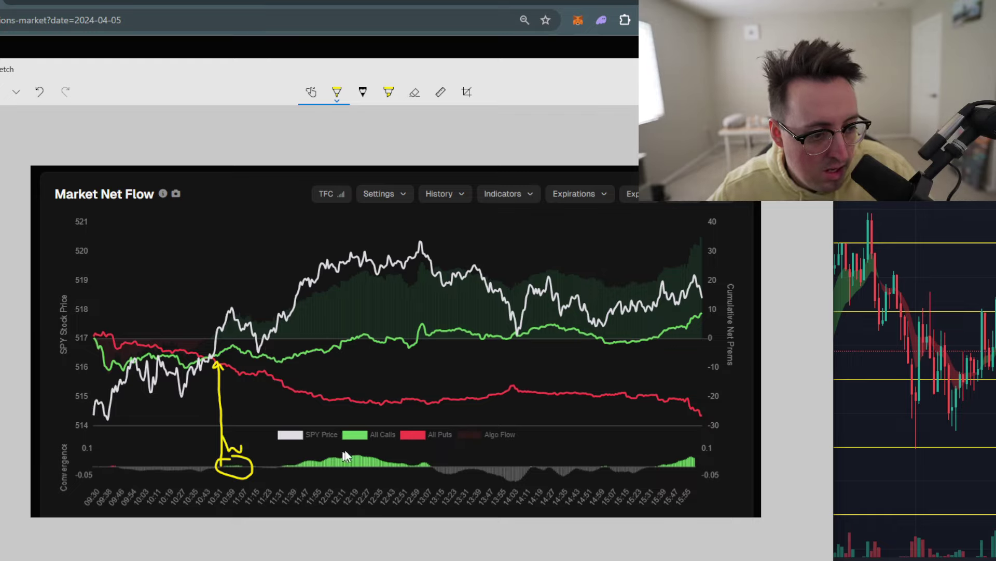
{"action": "mouse_move", "coordinate": [350, 448]}
{"action": "left_mouse_down"}
{"action": "mouse_move", "coordinate": [282, 475]}
{"action": "mouse_move", "coordinate": [420, 454]}
{"action": "mouse_move", "coordinate": [353, 446]}
{"action": "left_mouse_up"}
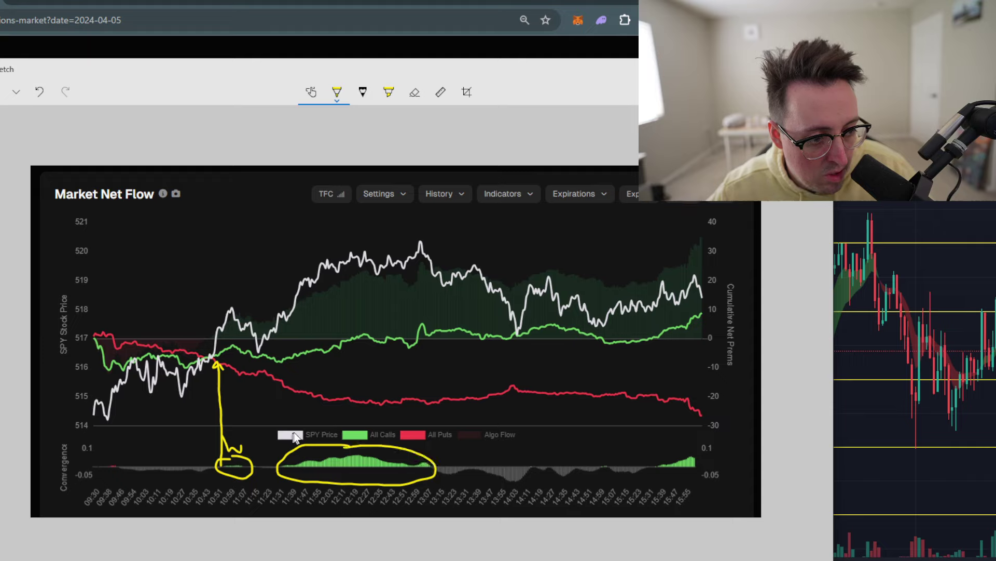
{"action": "left_click_drag", "start_coordinate": [273, 311], "coordinate": [382, 229]}
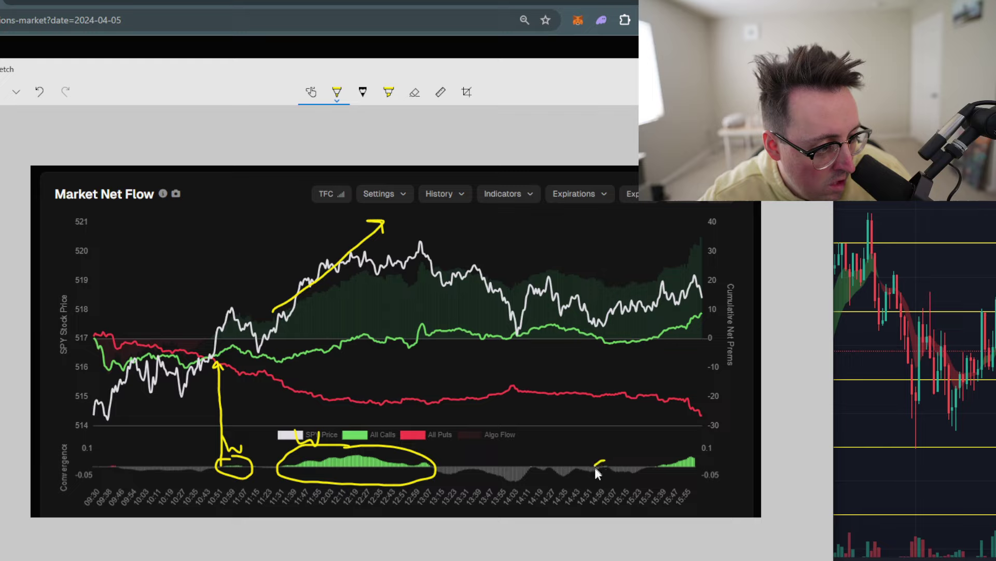
Step: Mark the 14:59 signal L, arrow the 15:00 dip, and circle the 15:39–15:55 bars
{"action": "mouse_move", "coordinate": [609, 464]}
{"action": "left_mouse_down"}
{"action": "mouse_move", "coordinate": [595, 465]}
{"action": "mouse_move", "coordinate": [609, 457]}
{"action": "left_mouse_up"}
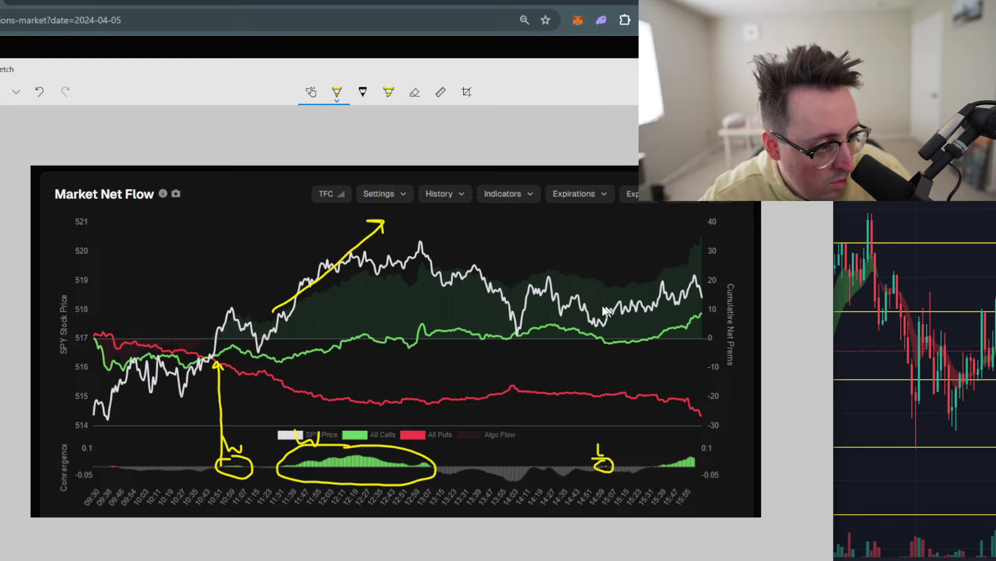
{"action": "mouse_move", "coordinate": [583, 317]}
{"action": "left_mouse_down"}
{"action": "mouse_move", "coordinate": [591, 329]}
{"action": "mouse_move", "coordinate": [597, 318]}
{"action": "left_mouse_up"}
{"action": "left_click_drag", "start_coordinate": [658, 442], "coordinate": [652, 327]}
{"action": "mouse_move", "coordinate": [652, 464]}
{"action": "left_mouse_down"}
{"action": "mouse_move", "coordinate": [678, 449]}
{"action": "mouse_move", "coordinate": [690, 417]}
{"action": "left_mouse_up"}
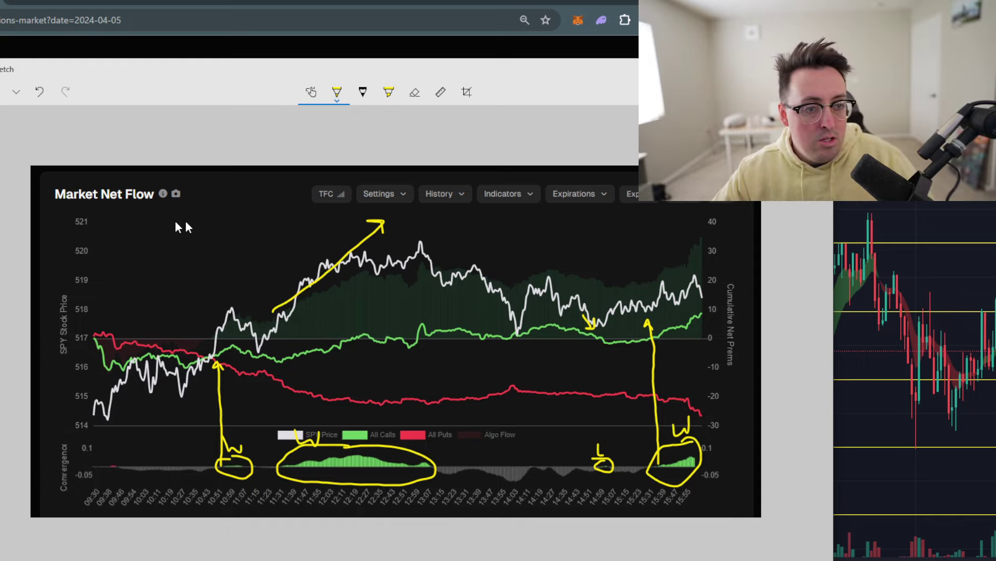
Step: Finish the yellow W above the late green bars and write a 3/4 win tally top left
{"action": "mouse_move", "coordinate": [170, 220]}
{"action": "left_mouse_down"}
{"action": "mouse_move", "coordinate": [181, 222]}
{"action": "mouse_move", "coordinate": [173, 239]}
{"action": "left_mouse_up"}
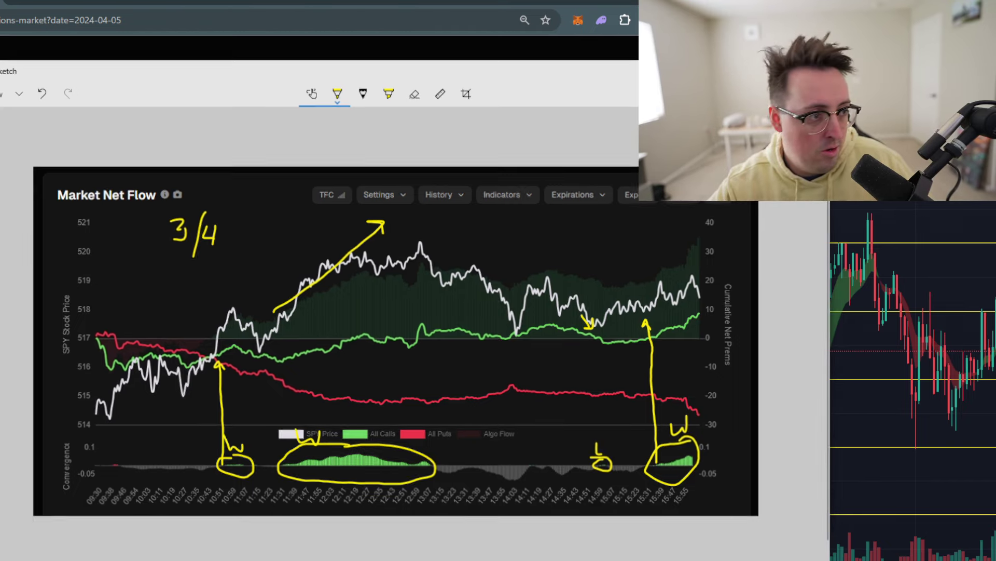
Step: Leave the annotated April 5 snip and return to the Tradytics Net Flow chart
{"action": "key", "text": "alt+Tab"}
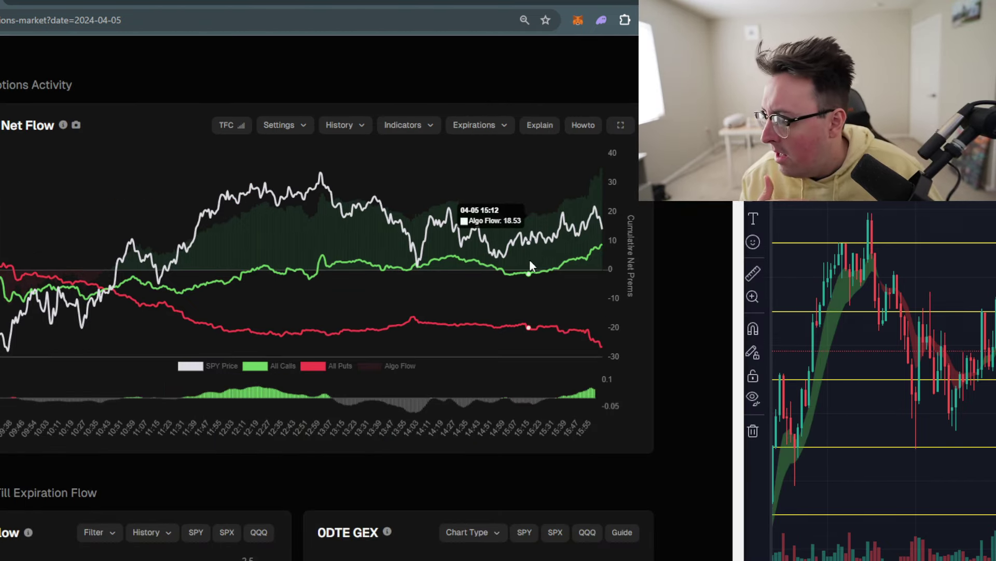